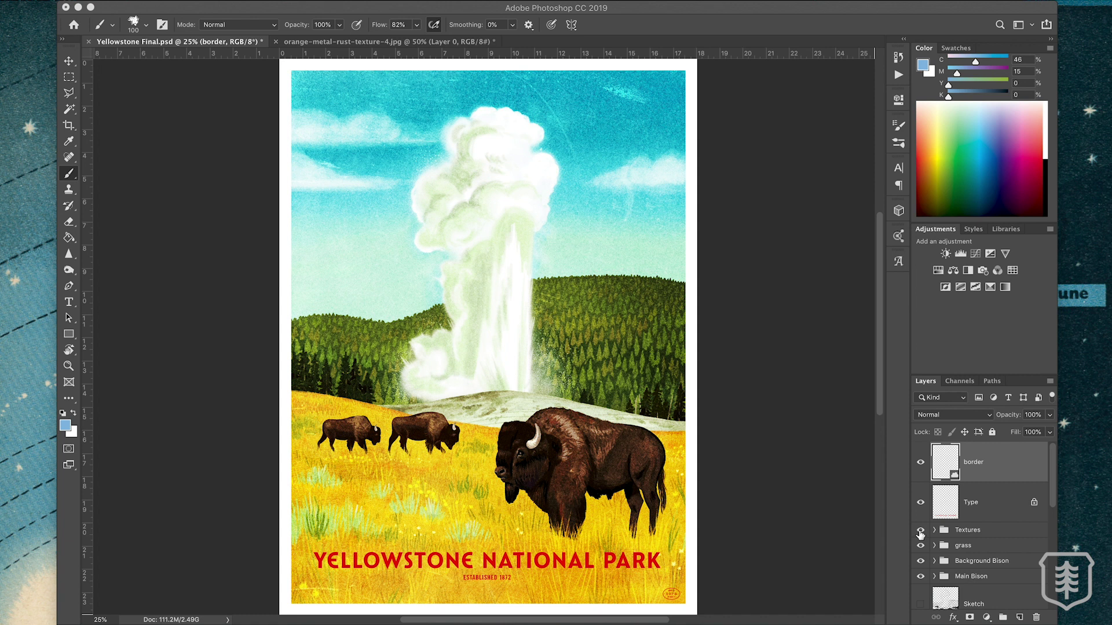
# - Hide the Textures group and show it again to compare the poster without and with its textures
pyautogui.click(921, 531)
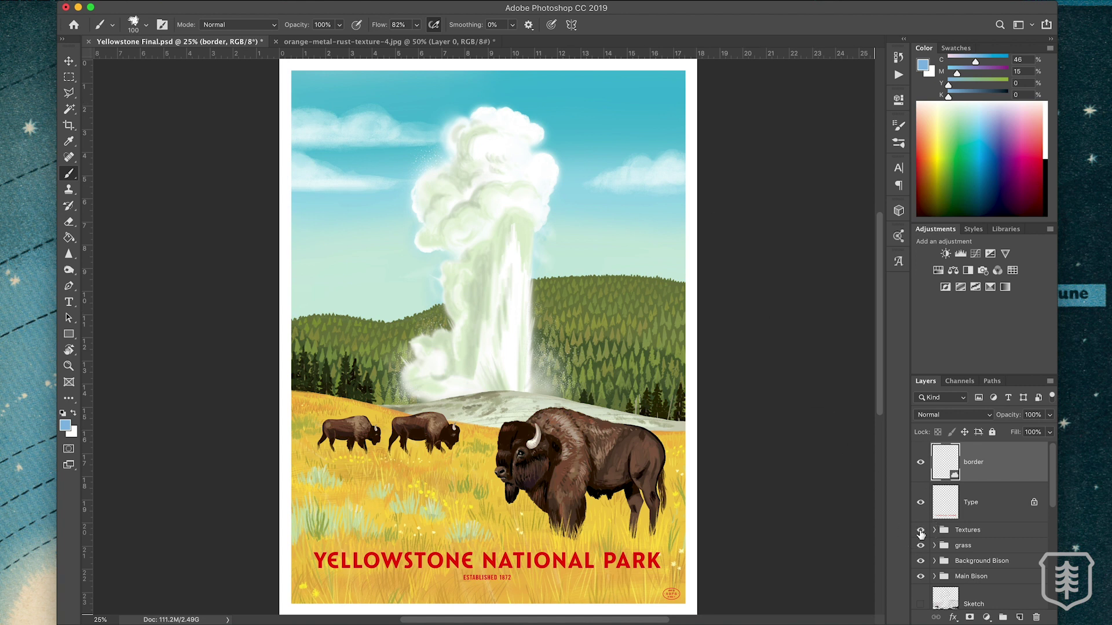
pyautogui.click(921, 532)
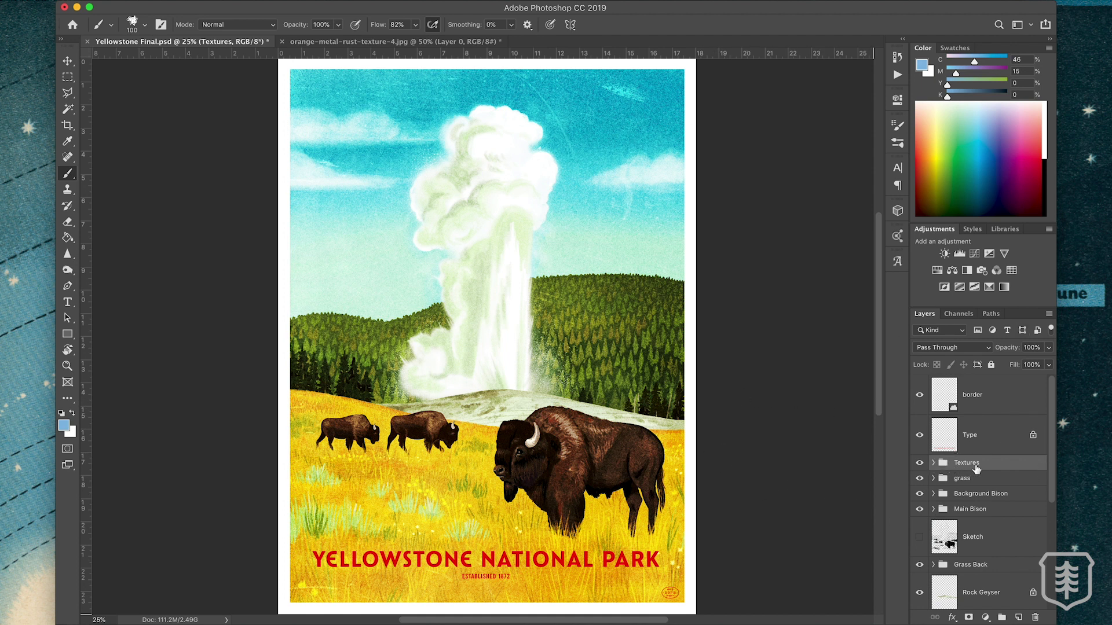
# - Look through the texture layers inside the Textures group, including Film Plate and Grain, and collapse the group
pyautogui.click(934, 464)
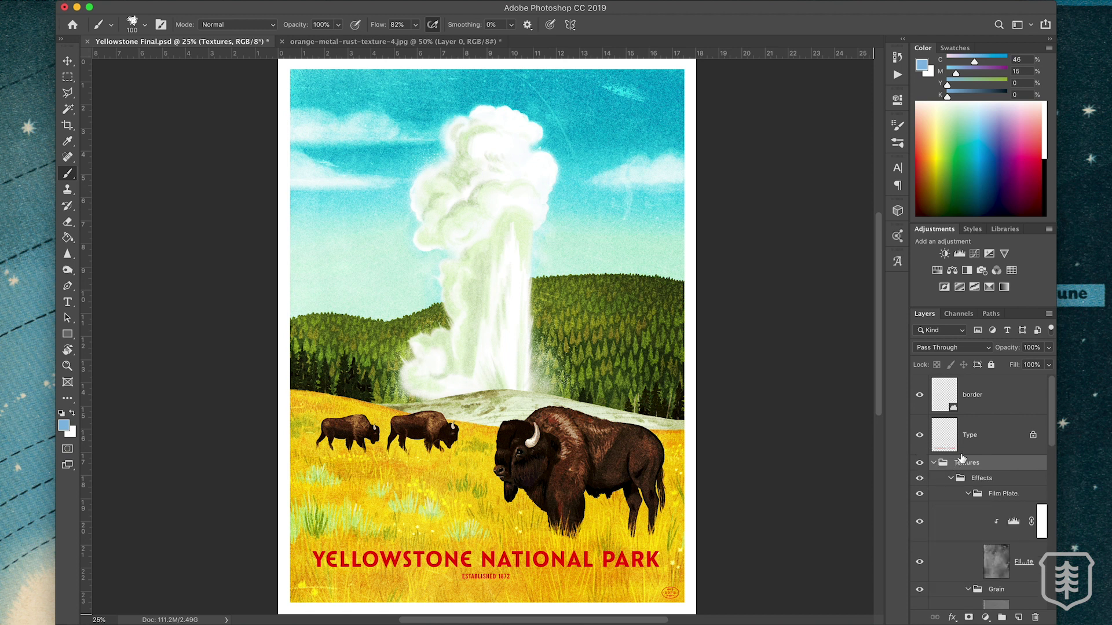
pyautogui.scroll(-2, 975, 508)
pyautogui.scroll(-4, 975, 508)
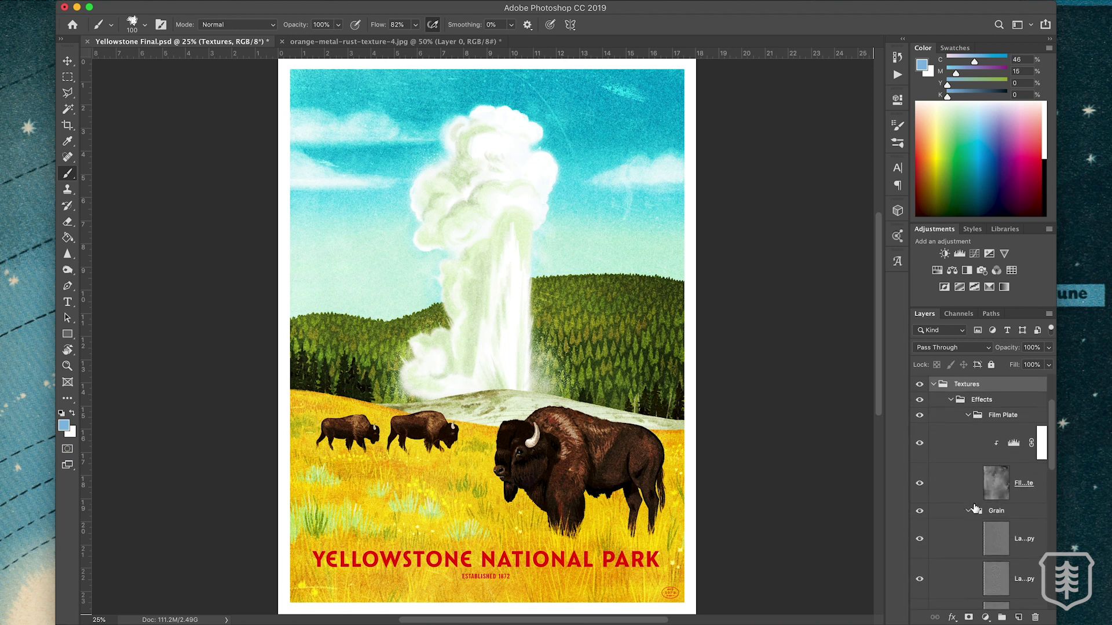
pyautogui.scroll(-4, 974, 506)
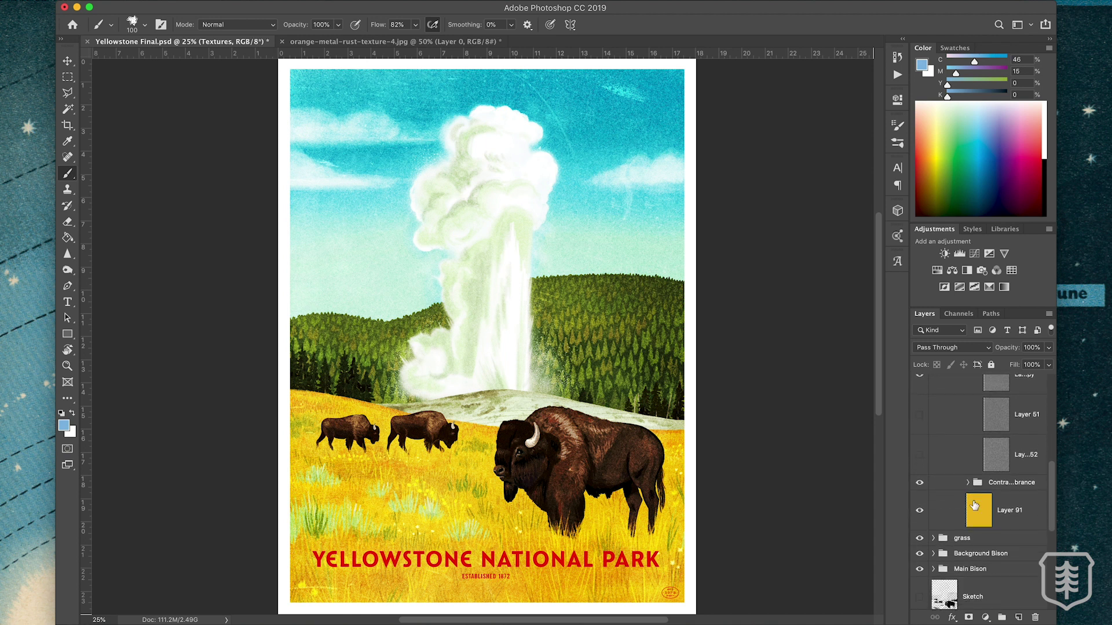
pyautogui.scroll(4, 975, 505)
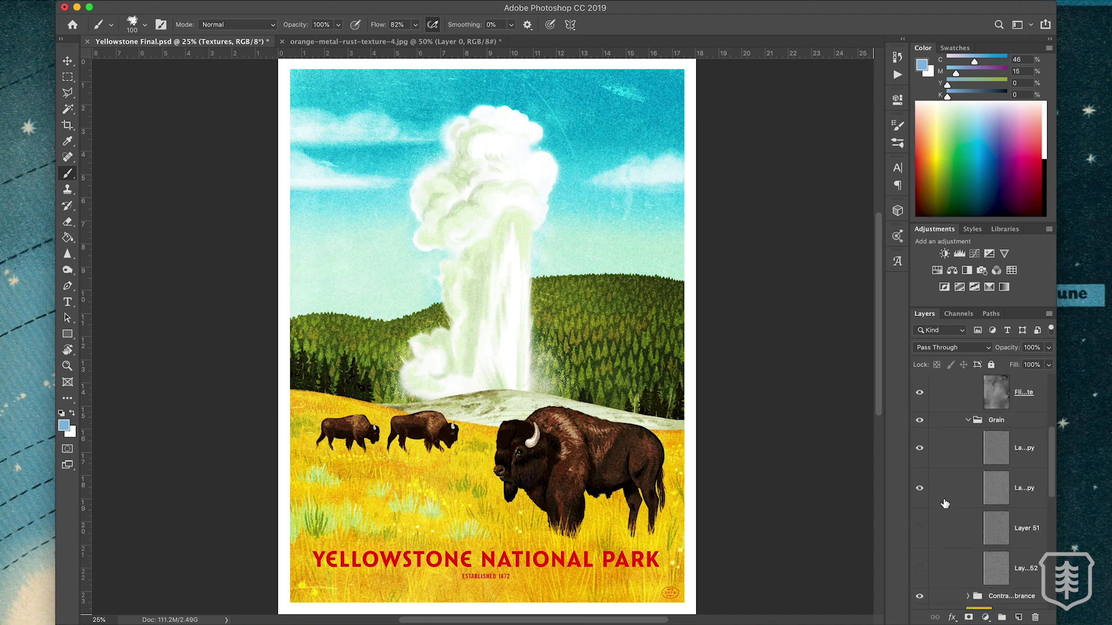
pyautogui.scroll(1, 945, 503)
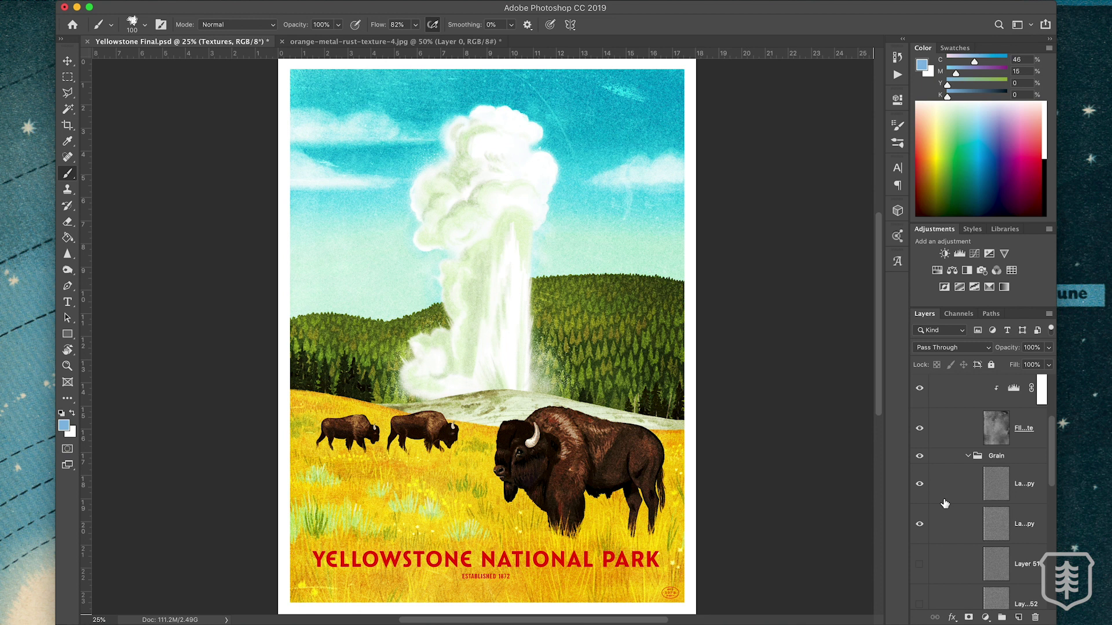
pyautogui.scroll(1, 1007, 421)
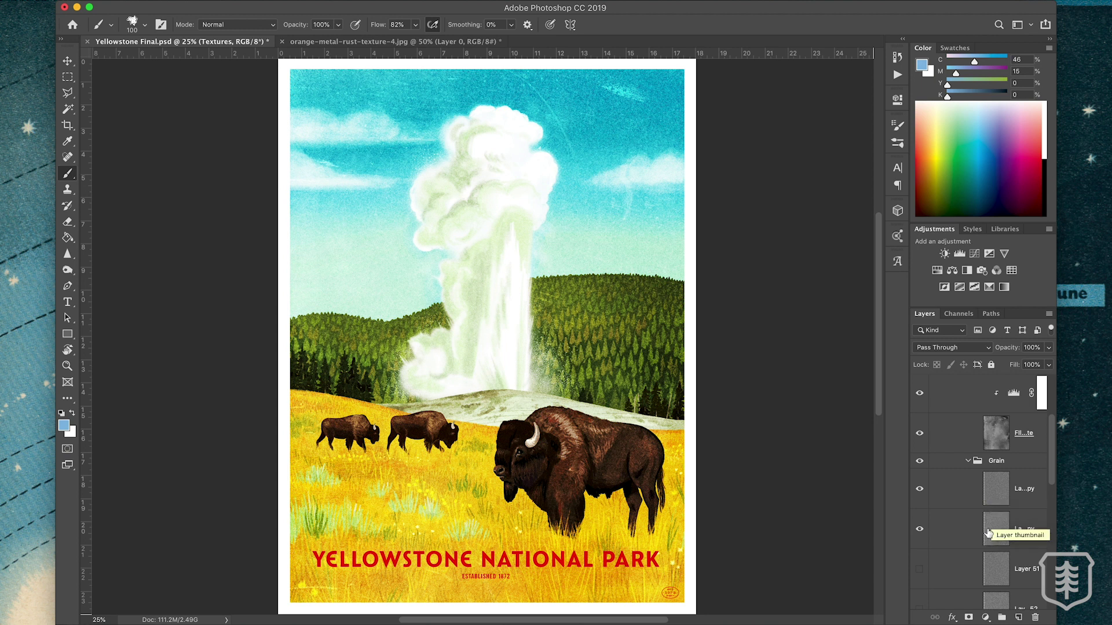
pyautogui.scroll(-5, 983, 532)
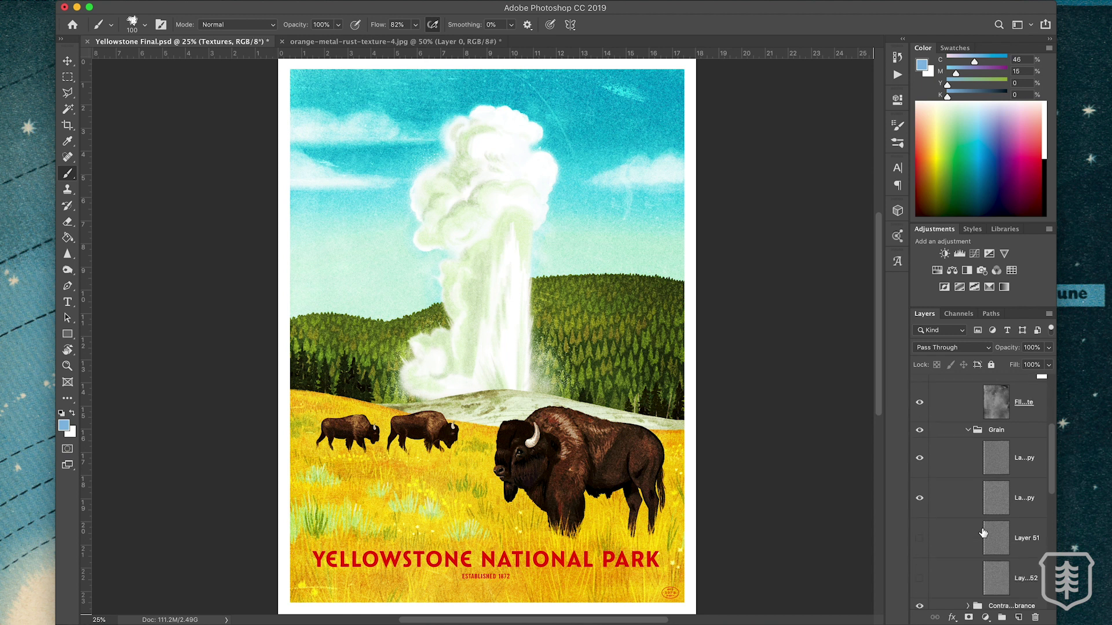
pyautogui.scroll(3, 978, 492)
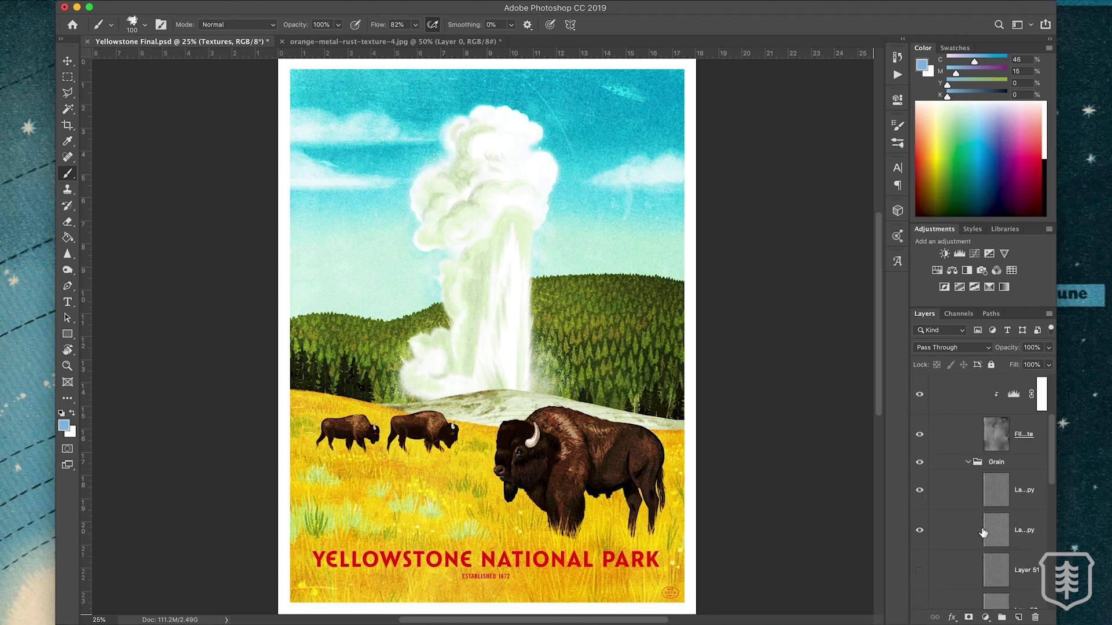
pyautogui.click(934, 433)
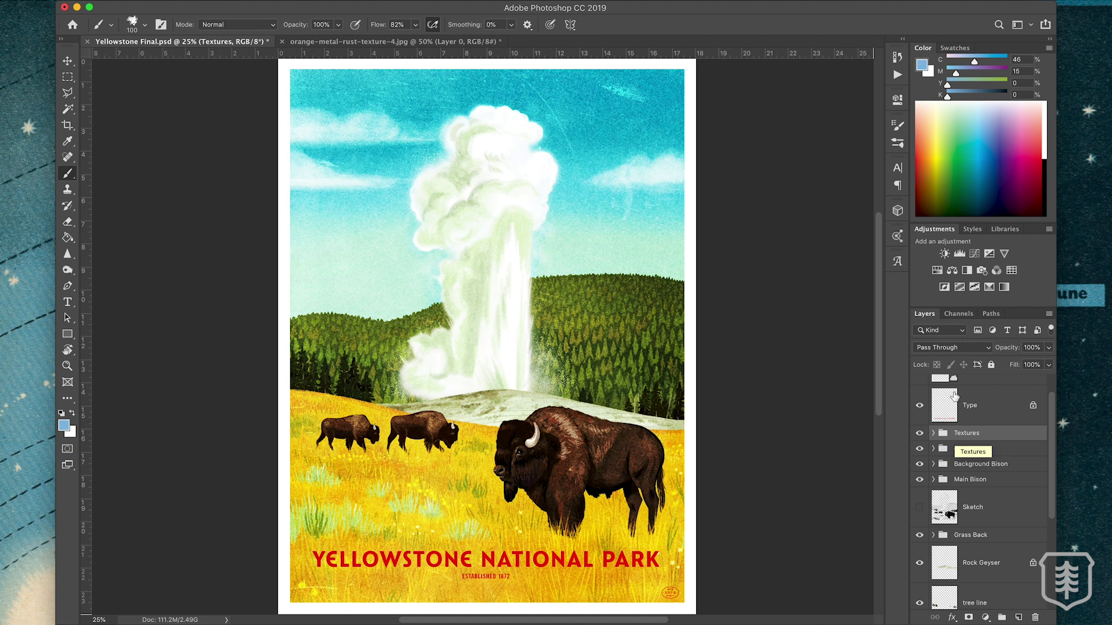
pyautogui.click(933, 434)
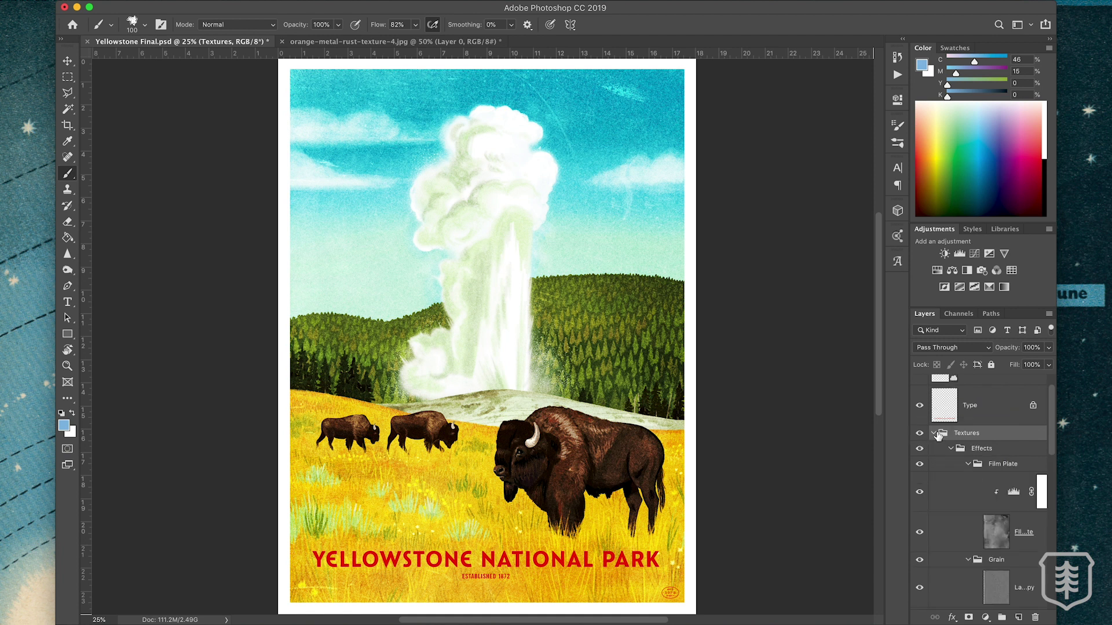
pyautogui.click(933, 434)
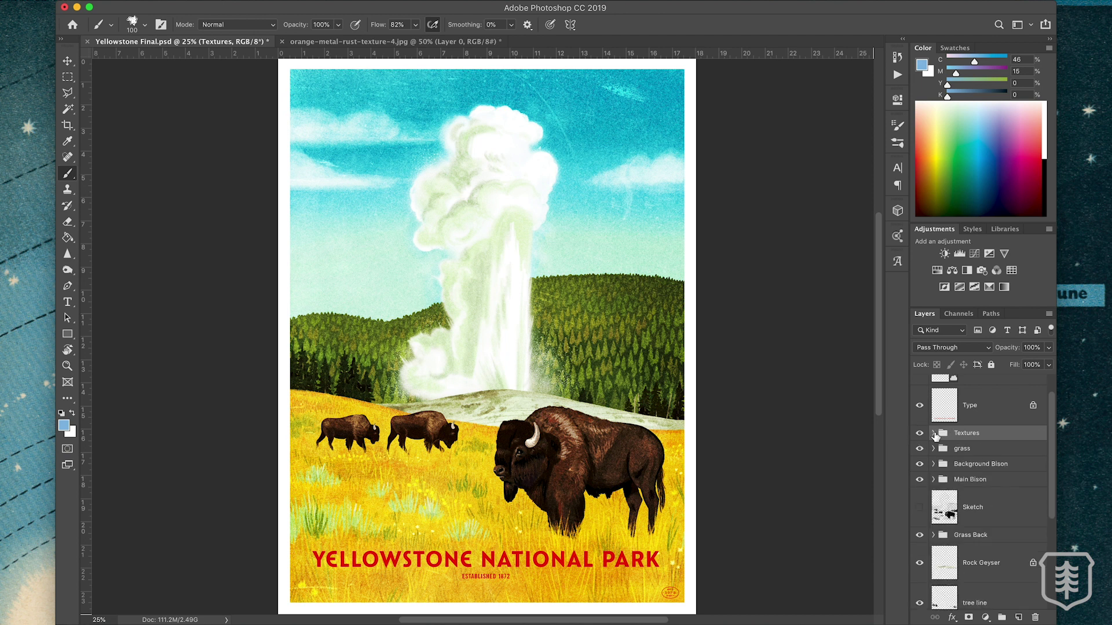
# - Try the Normal blend mode on the Textures group and return it to Pass Through
pyautogui.click(938, 347)
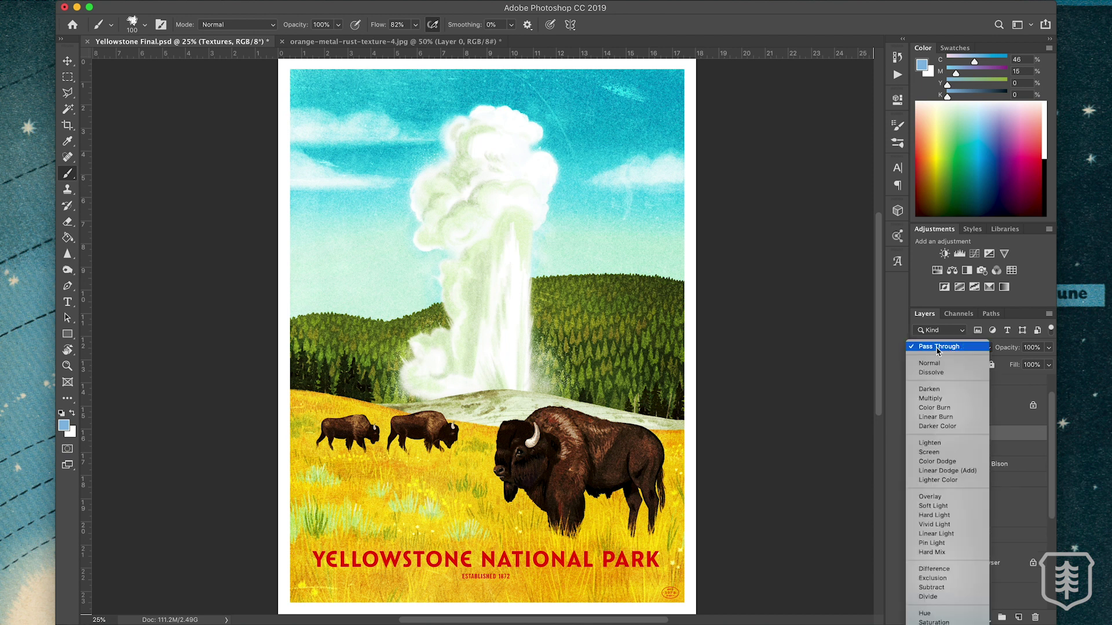
pyautogui.click(932, 363)
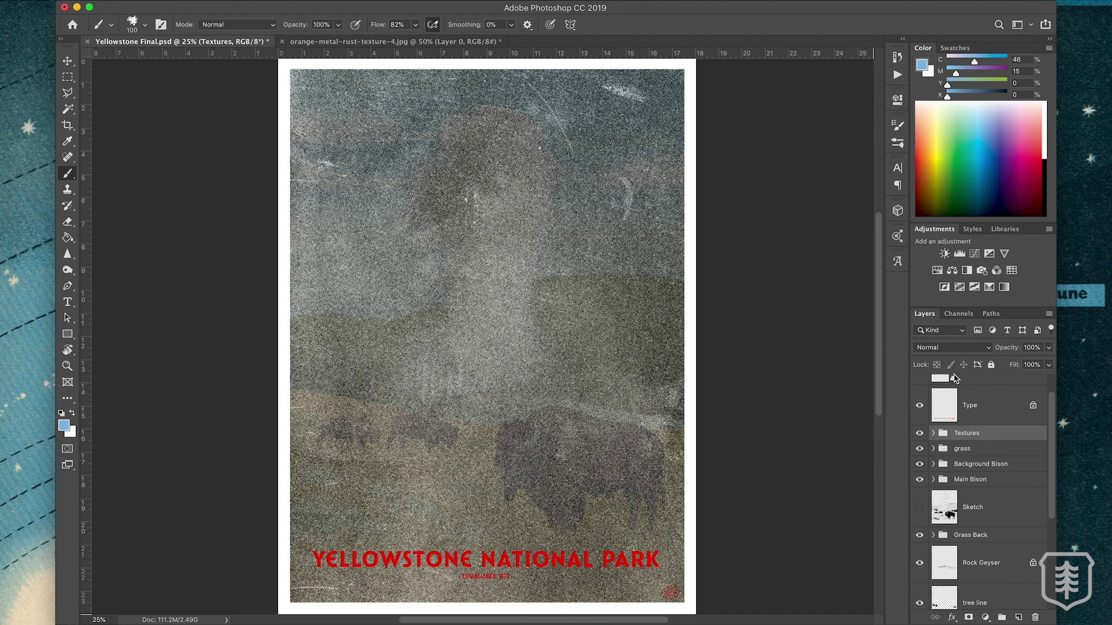
pyautogui.click(952, 349)
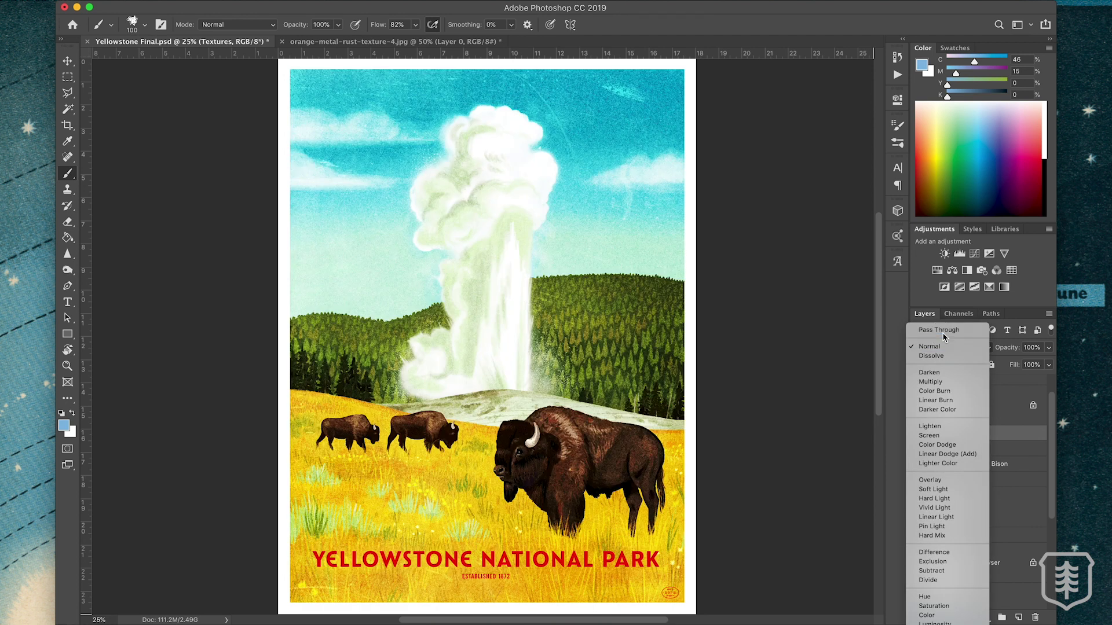
pyautogui.click(943, 331)
# - Expand the Textures group again and examine the film plate texture layer and the grain layers beneath it
pyautogui.click(932, 433)
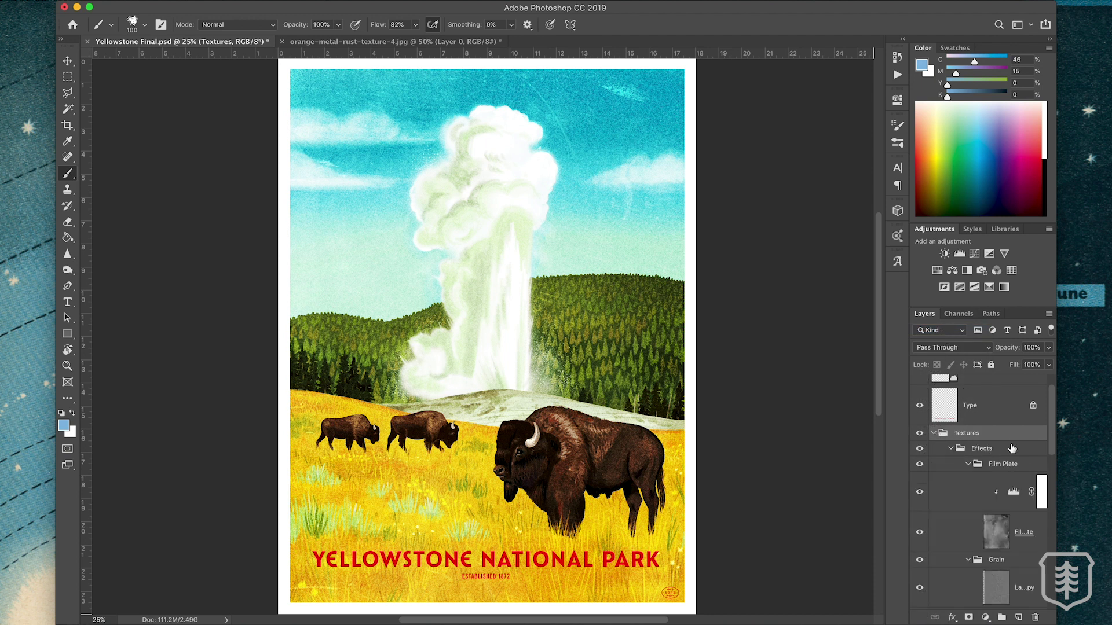
pyautogui.scroll(-3, 961, 487)
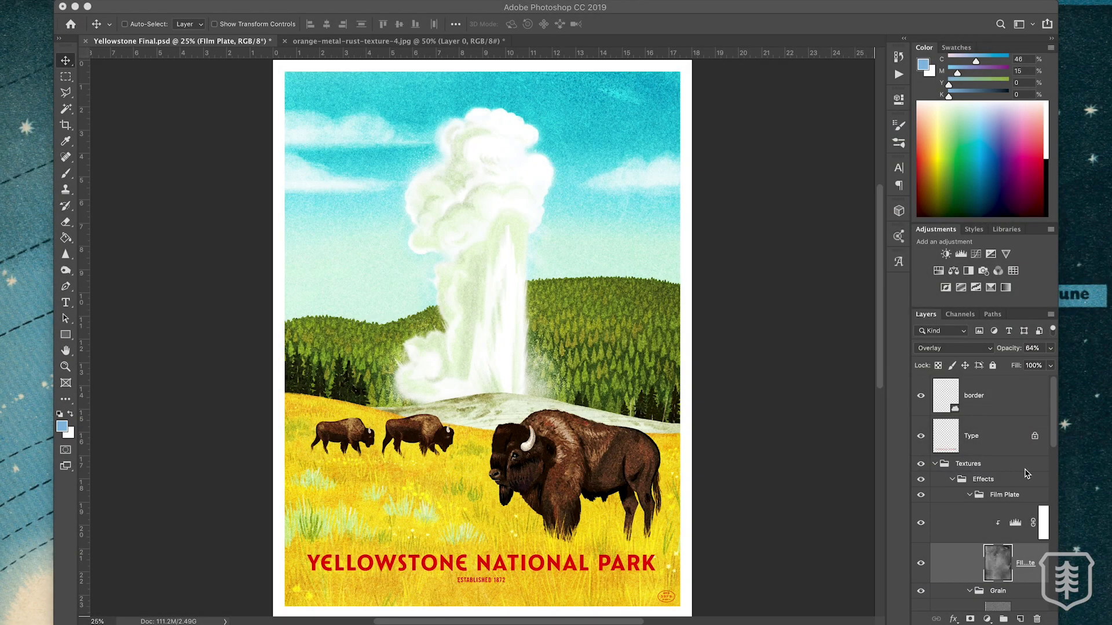
pyautogui.scroll(-2, 1001, 550)
pyautogui.scroll(-2, 1002, 548)
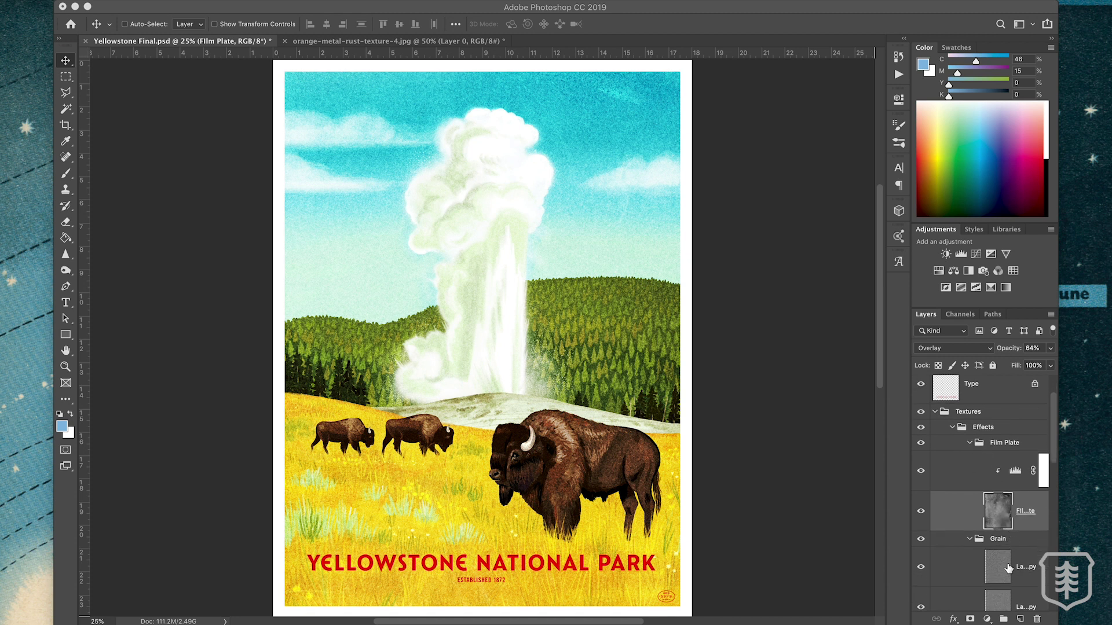
pyautogui.scroll(-2, 1006, 567)
pyautogui.scroll(2, 998, 509)
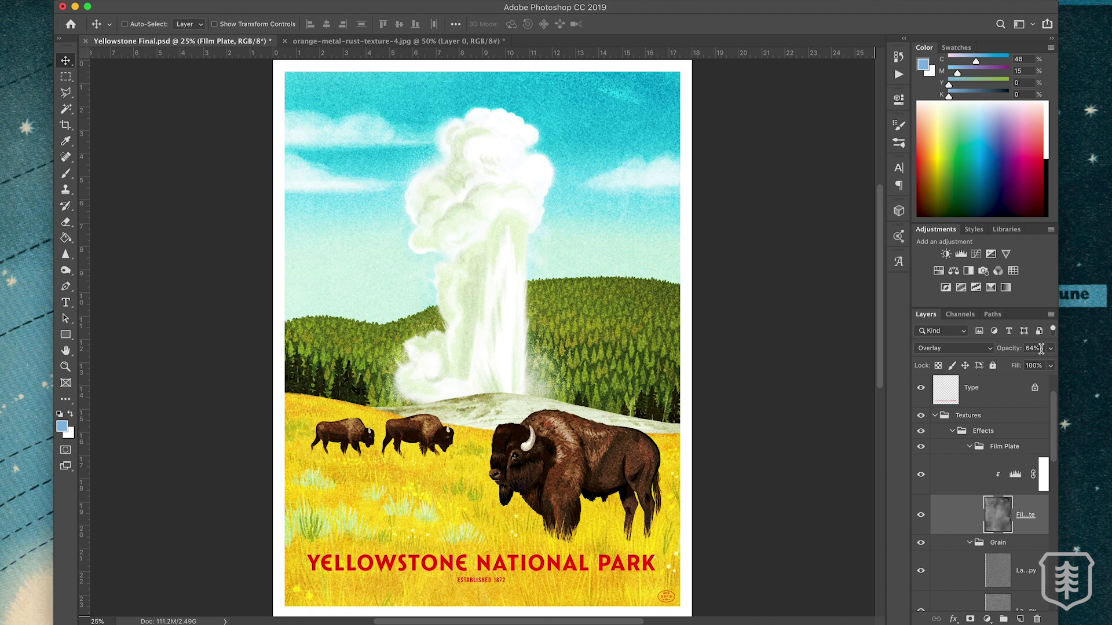
# - Set the film plate texture layer to the Normal blend mode at 100% opacity
pyautogui.click(960, 349)
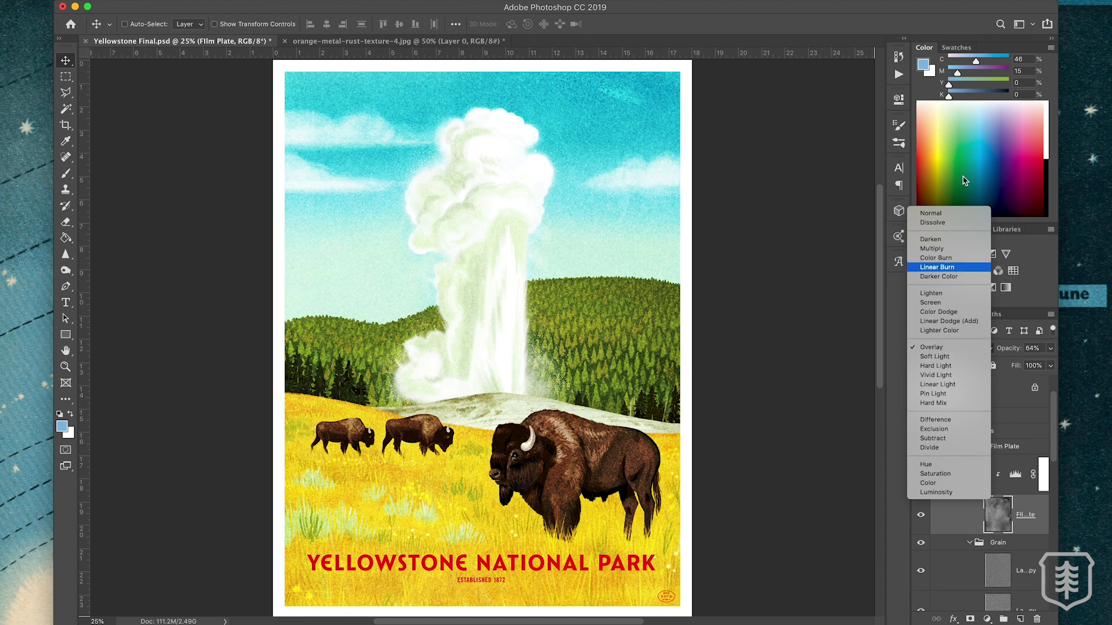
pyautogui.click(950, 213)
pyautogui.click(1049, 349)
pyautogui.moveTo(1029, 364); pyautogui.dragTo(1061, 363)
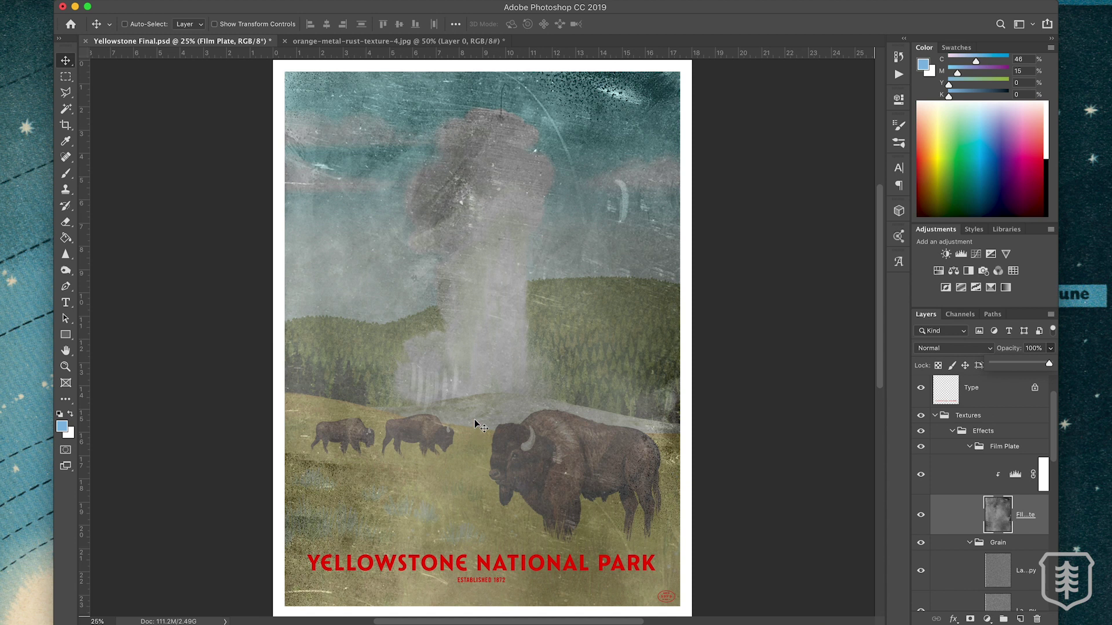
# - Restore the film plate texture layer to 64% opacity and the Overlay blend mode
pyautogui.press('6')
pyautogui.press('4')
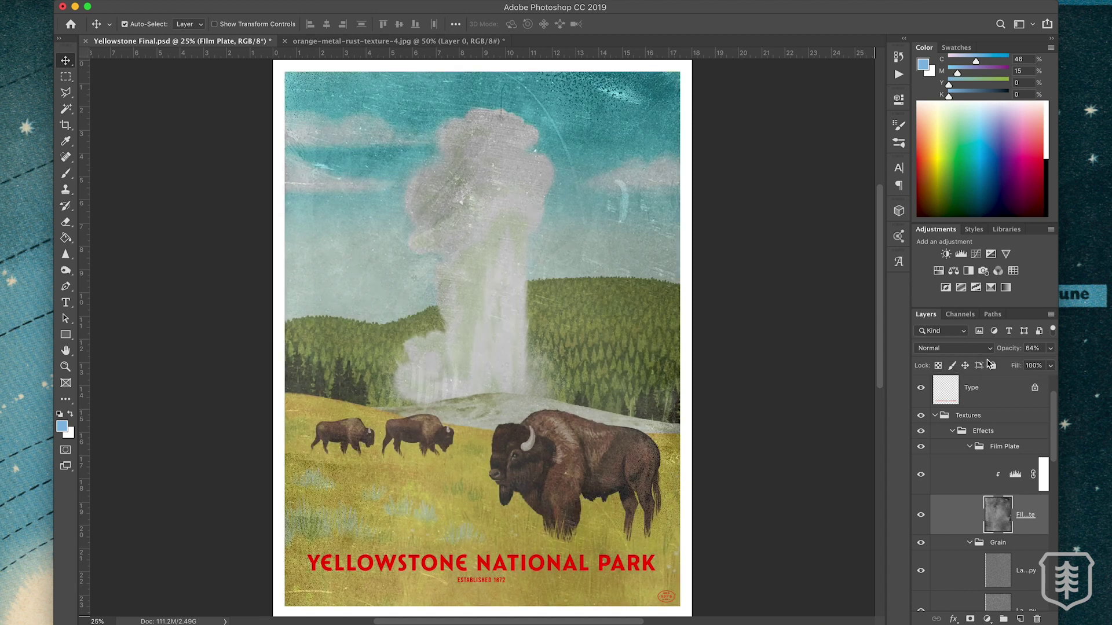
pyautogui.hotkey('shift', 'alt', 'o')
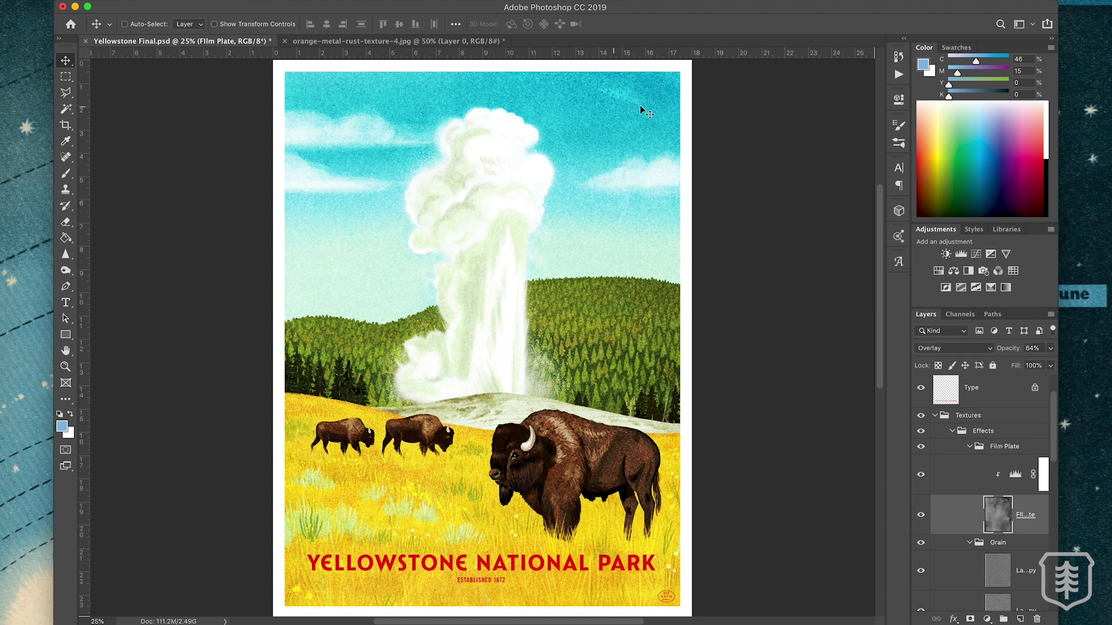
# - Inspect the texture in the poster's sky and hills at 50% zoom, comparing the sky with the film plate layer hidden and shown
pyautogui.press('super+equal')
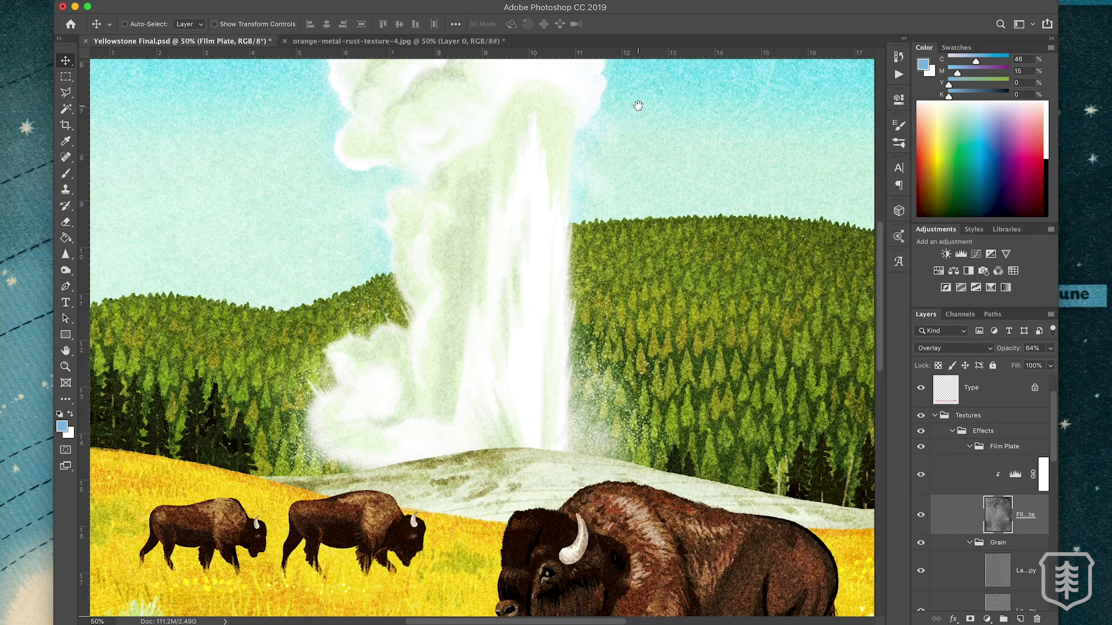
pyautogui.moveTo(659, 142); pyautogui.dragTo(567, 216)
pyautogui.press('super+comma')
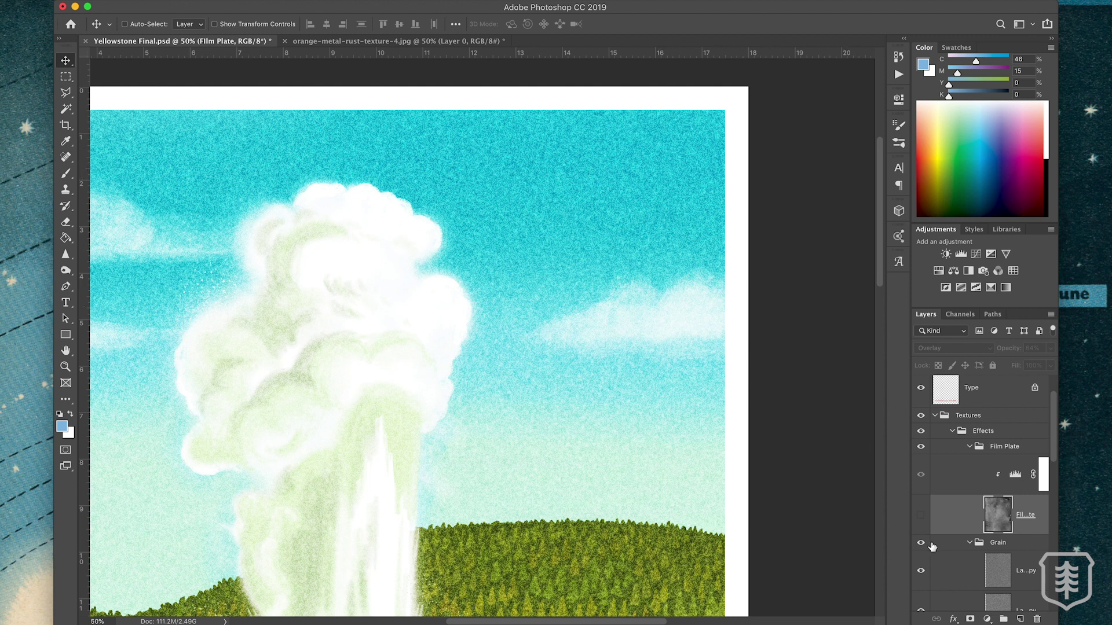
pyautogui.click(921, 516)
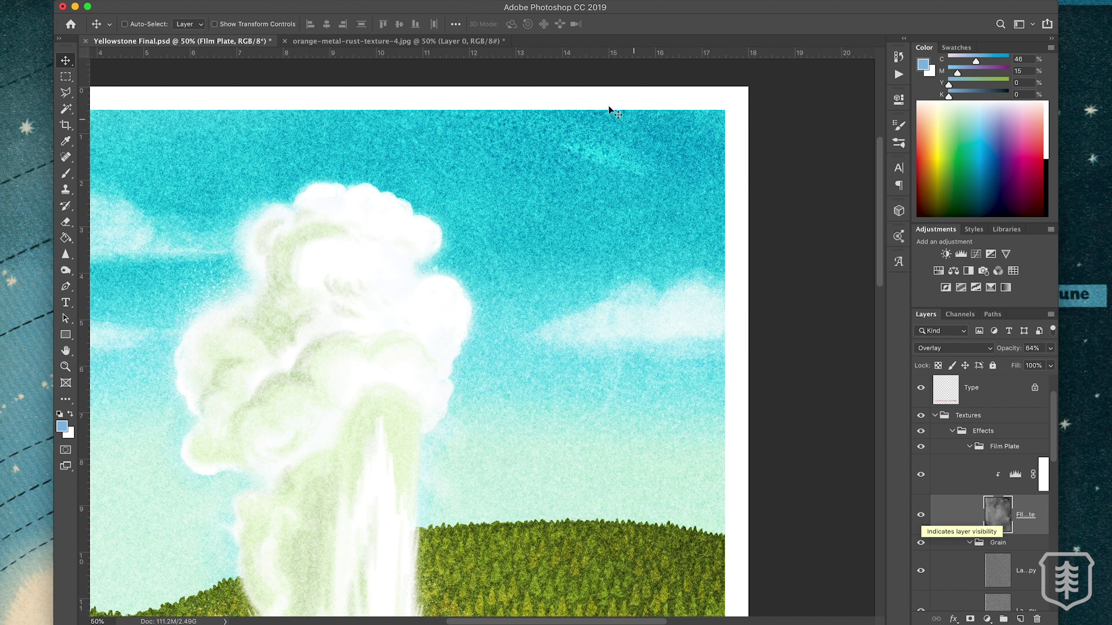
pyautogui.scroll(-10, 596, 472)
pyautogui.hscroll(3, 595, 471)
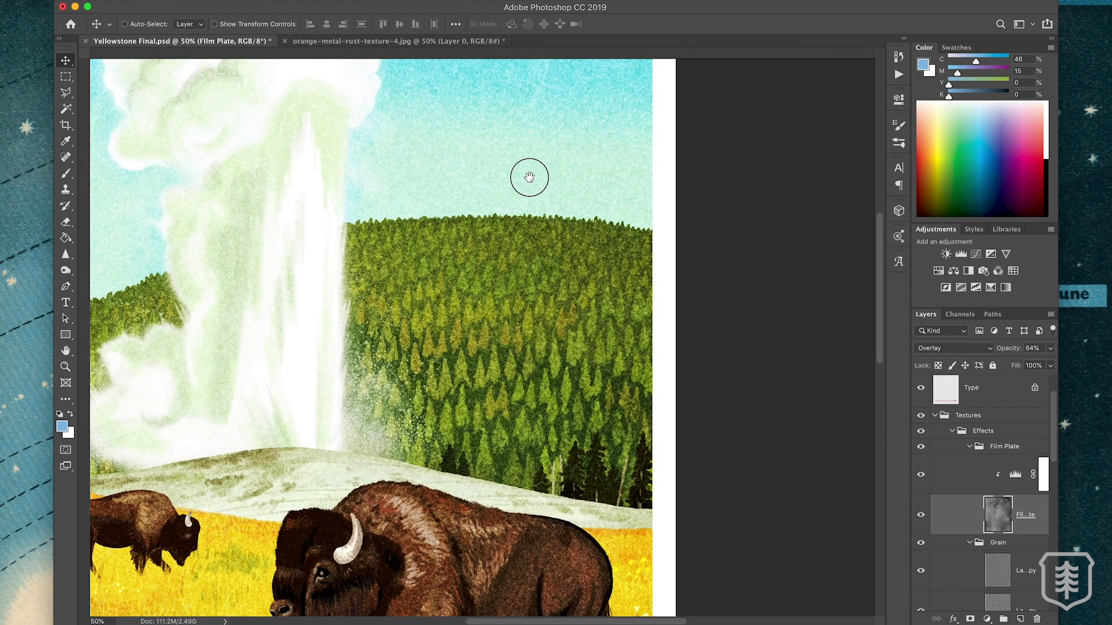
pyautogui.press('super+minus')
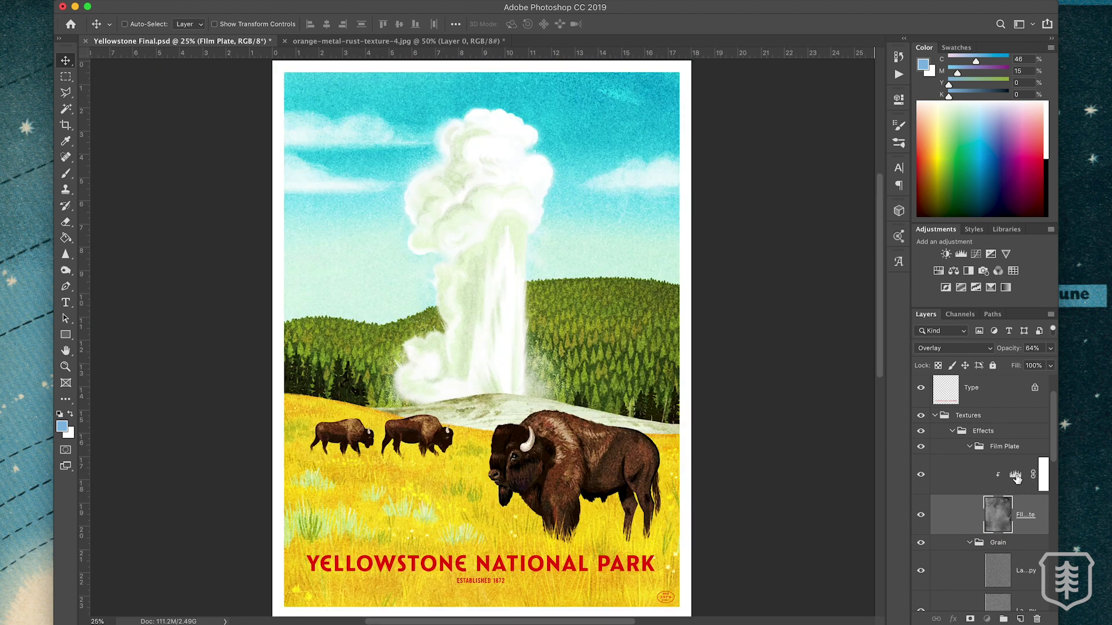
# - Try a stronger contrast in the film plate's Levels adjustment with a white input of 216 and a raised black input, and undo both changes
pyautogui.click(1016, 475)
pyautogui.doubleClick(1016, 476)
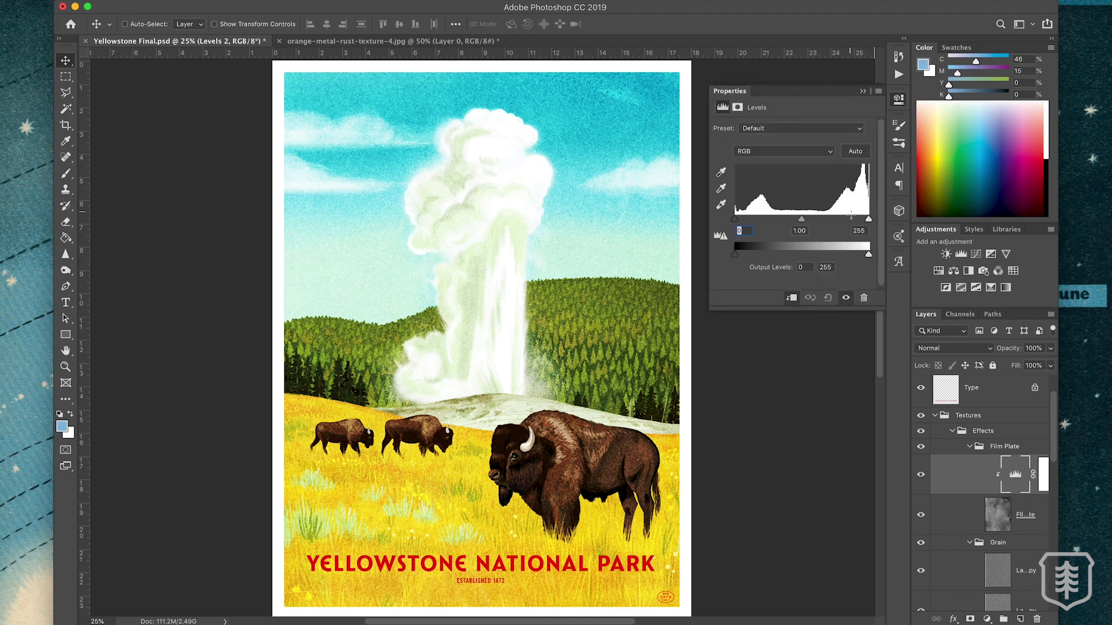
pyautogui.moveTo(868, 220); pyautogui.dragTo(847, 220)
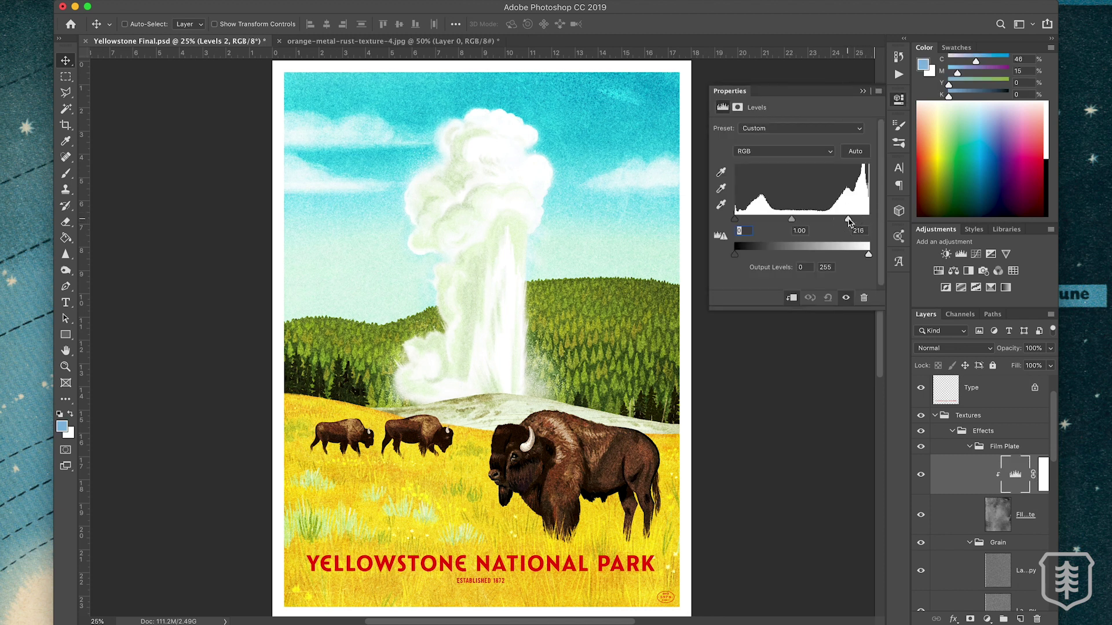
pyautogui.moveTo(736, 220); pyautogui.dragTo(782, 222)
pyautogui.press('super+z')
pyautogui.press('super+z')
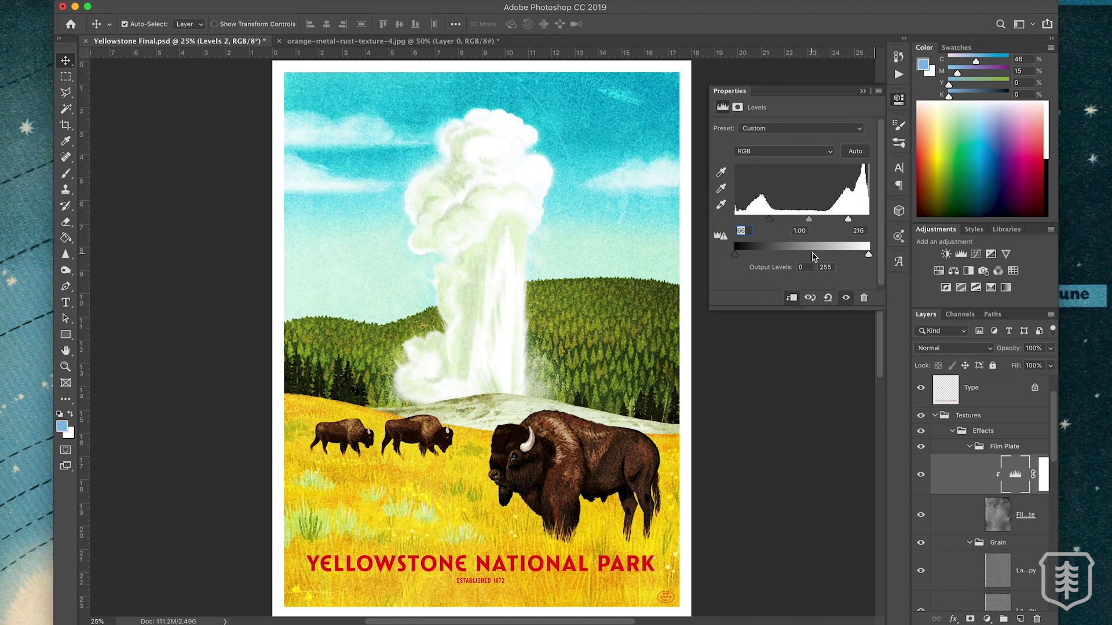
pyautogui.click(865, 92)
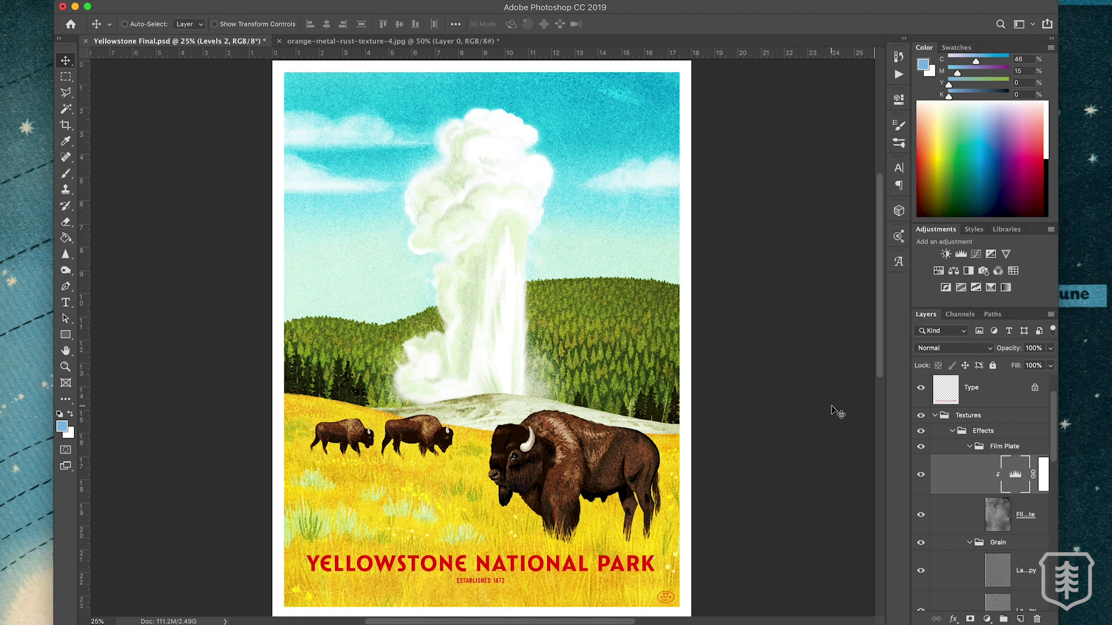
# - Select the film plate texture layer and view its available blend modes, keeping Overlay
pyautogui.click(1007, 518)
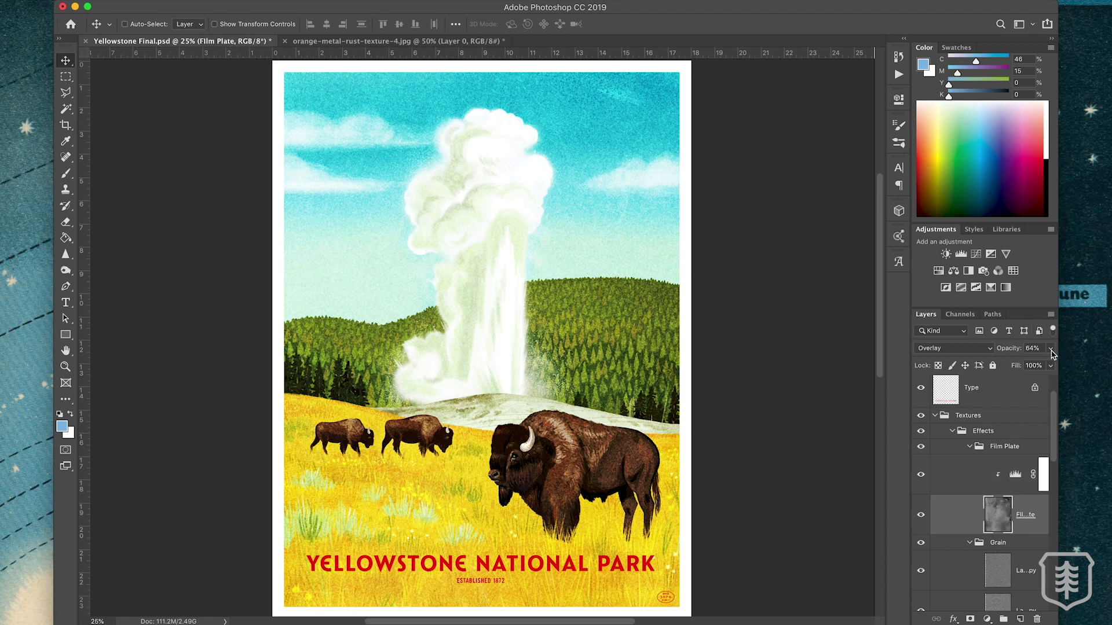
pyautogui.click(956, 350)
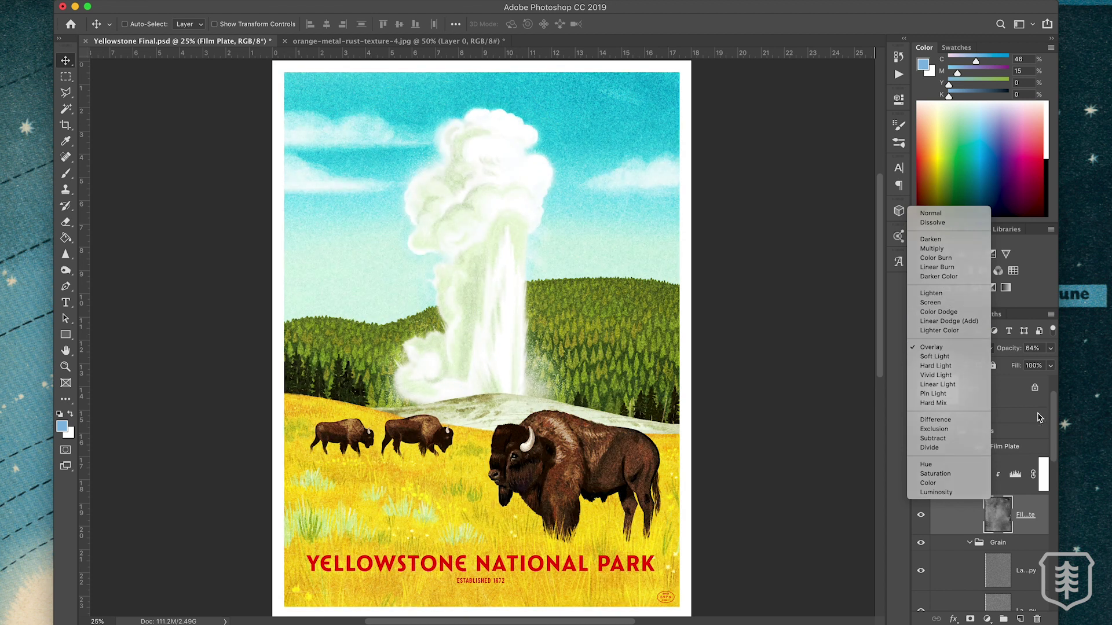
pyautogui.click(1023, 460)
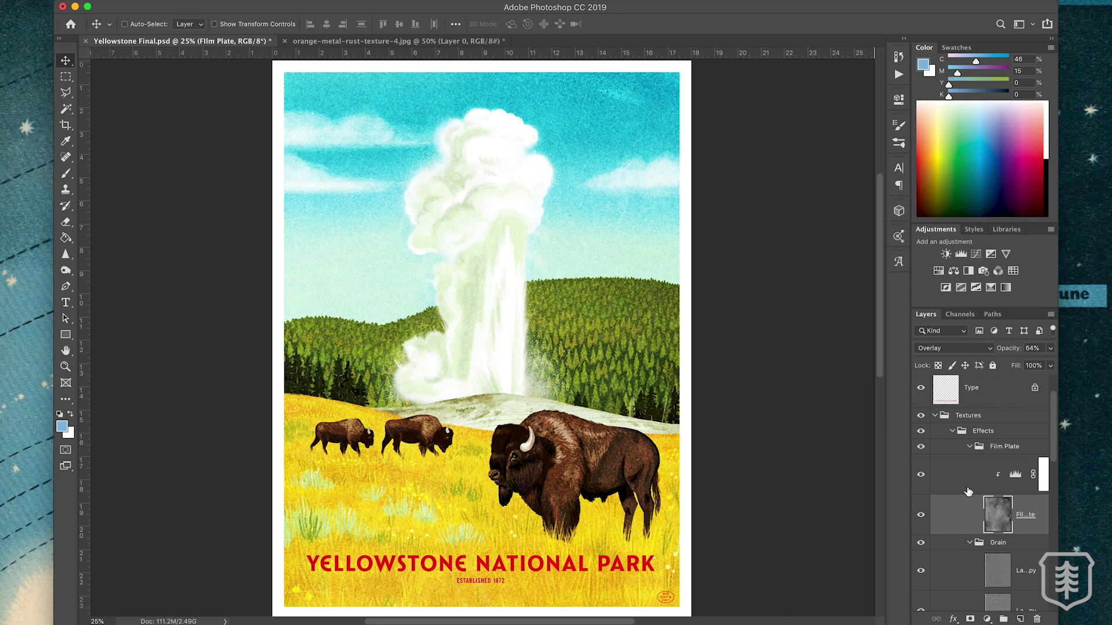
# - Hide the film plate texture layer above the Grain group
pyautogui.scroll(-1, 979, 448)
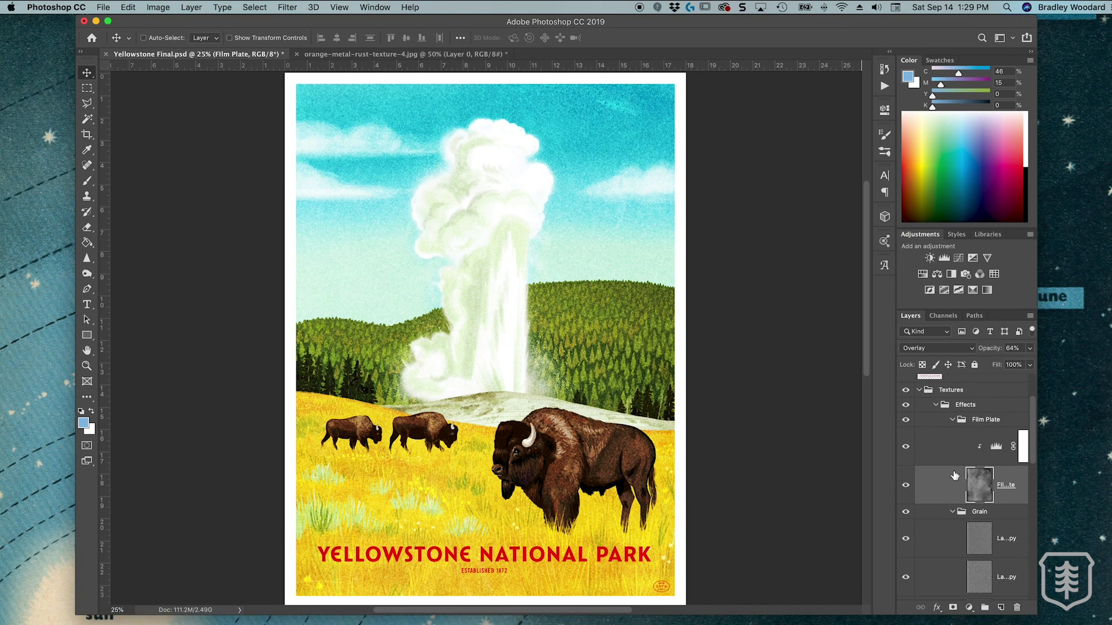
pyautogui.scroll(-4, 955, 476)
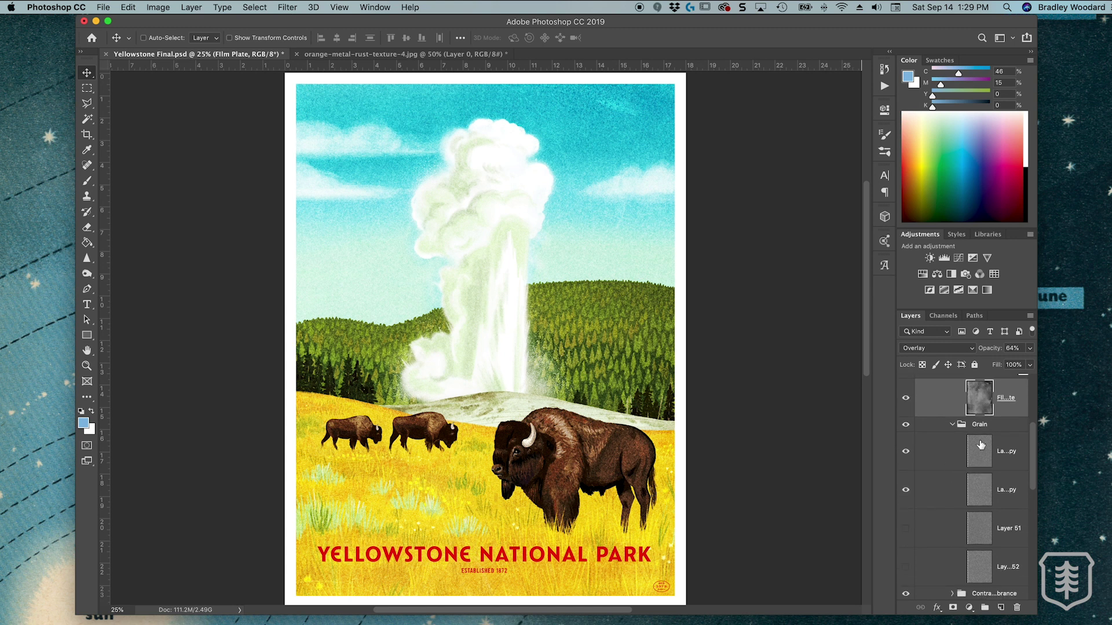
pyautogui.click(905, 401)
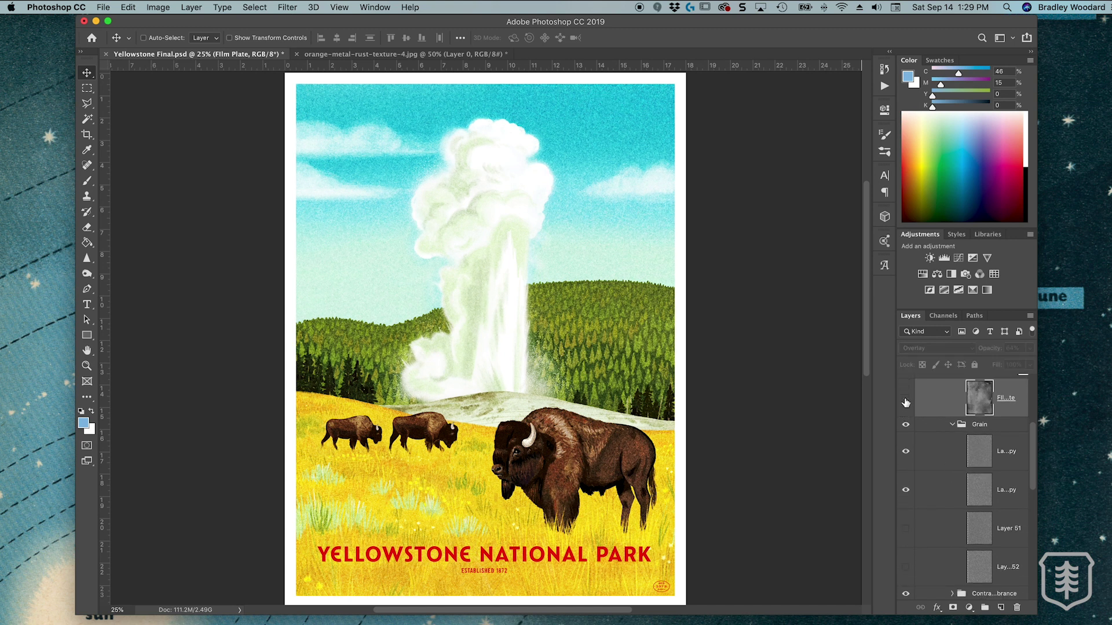
pyautogui.scroll(1, 942, 440)
pyautogui.scroll(-1, 941, 440)
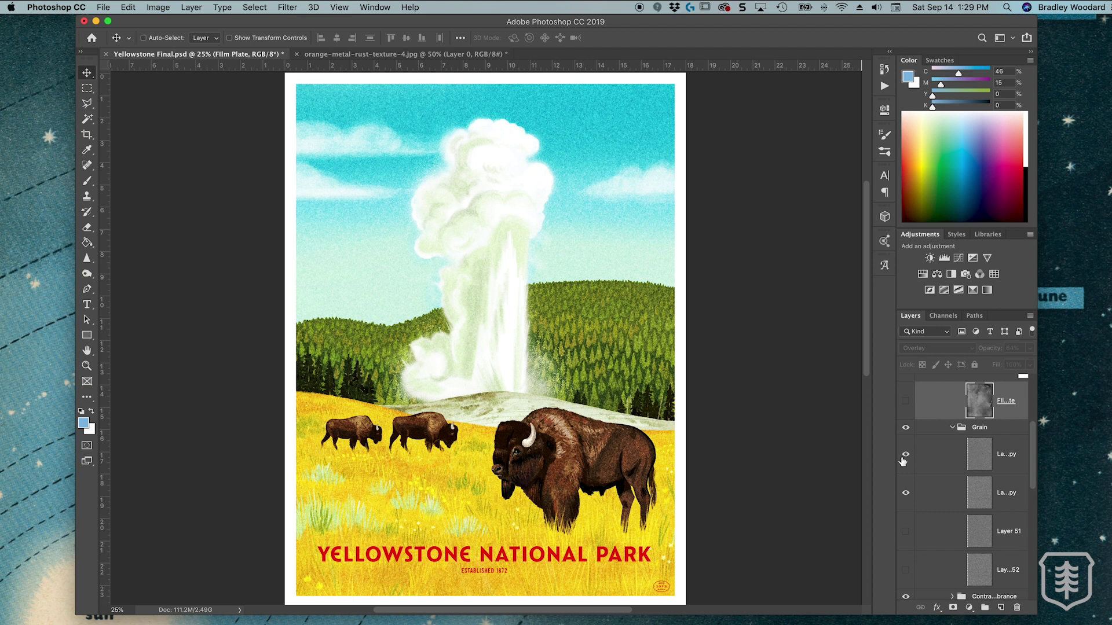
# - Set the topmost Grain layer to the Normal blend mode at 100% opacity and inspect its noise pattern up close
pyautogui.click(993, 467)
pyautogui.click(945, 348)
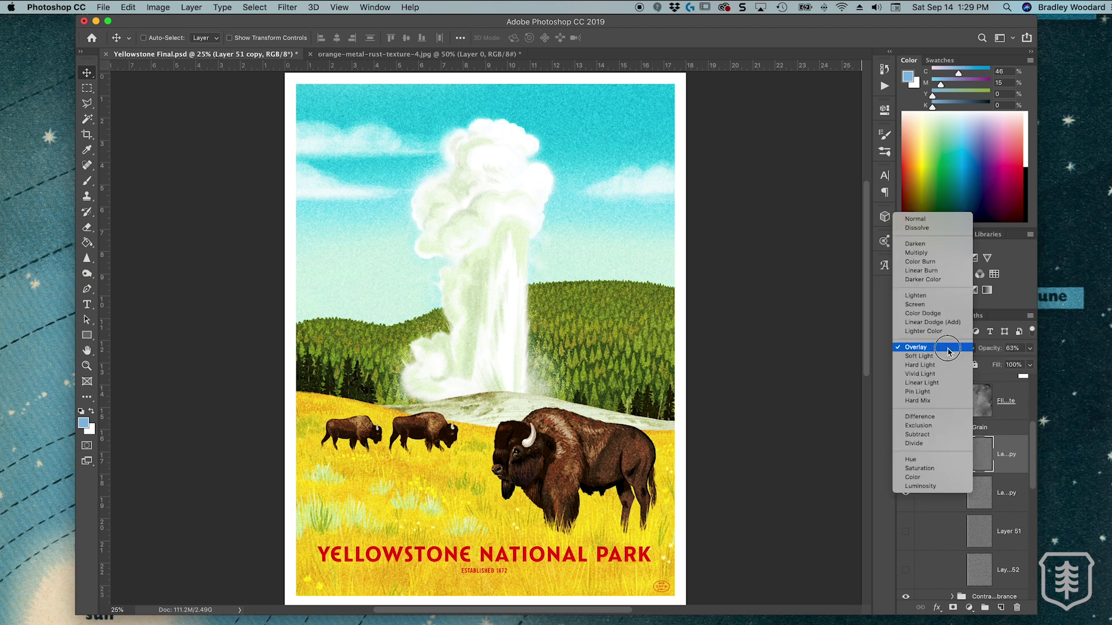
pyautogui.click(933, 220)
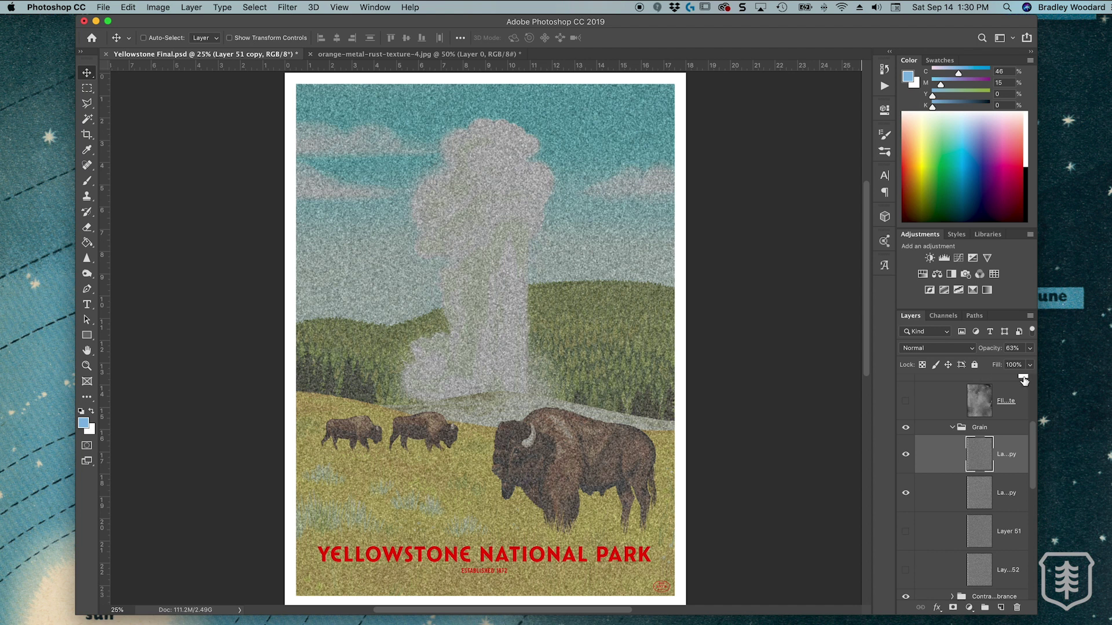
pyautogui.click(1030, 348)
pyautogui.moveTo(1007, 363); pyautogui.dragTo(1028, 363)
pyautogui.press('super+equal')
pyautogui.press('super+equal')
pyautogui.press('super+minus')
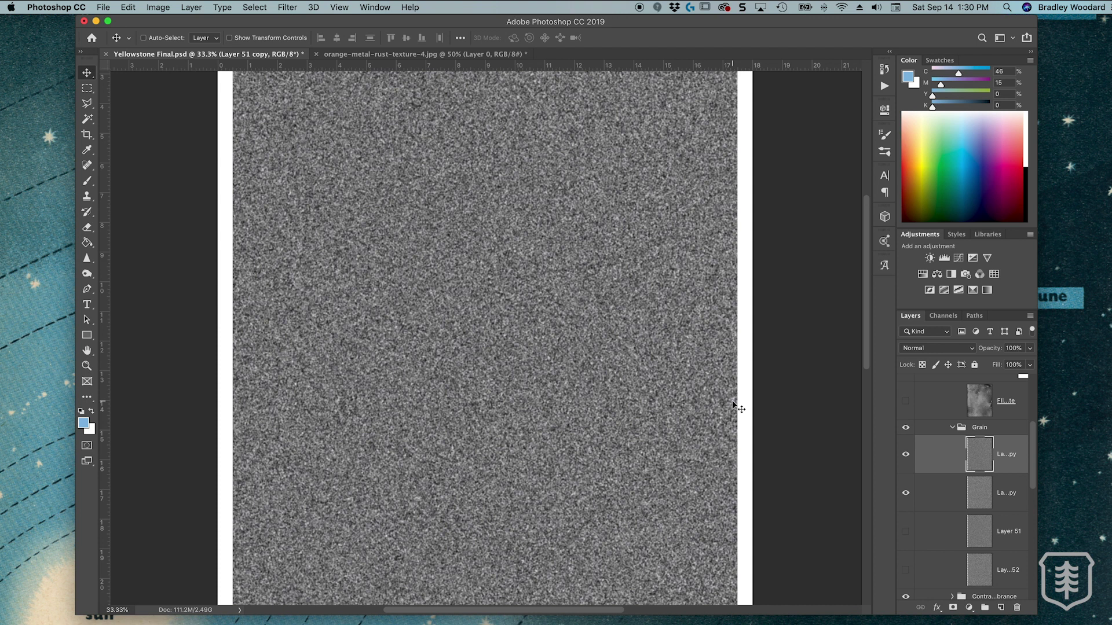
pyautogui.press('super+minus')
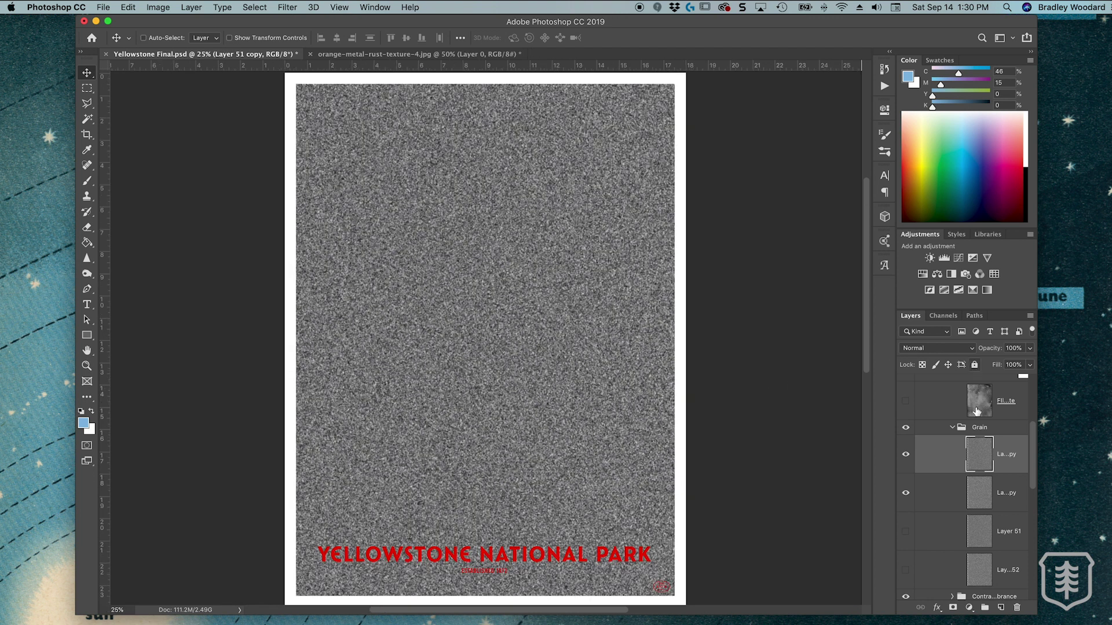
# - Locate the Add Noise filter without applying it, and open the blend mode choices of the topmost Grain layer
pyautogui.click(292, 8)
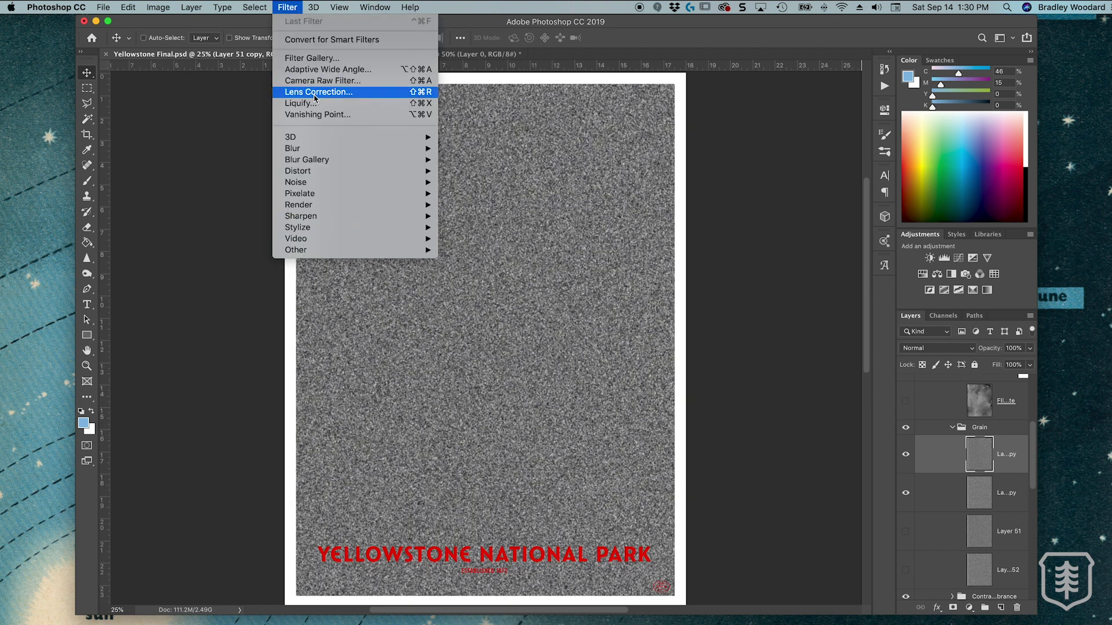
pyautogui.moveTo(300, 183)
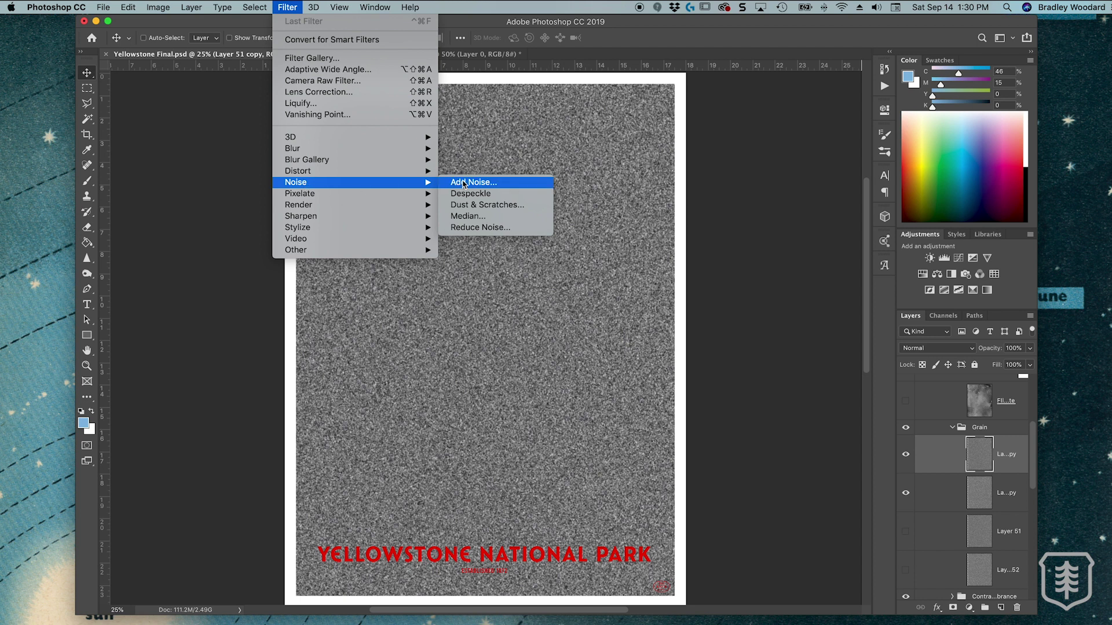
pyautogui.click(959, 453)
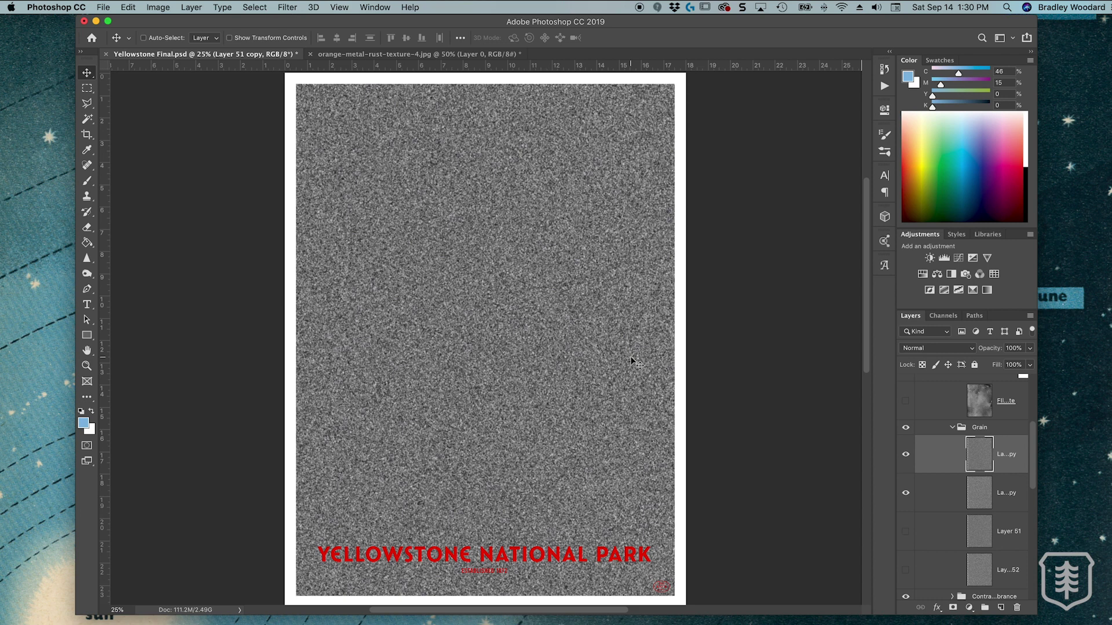
pyautogui.click(927, 352)
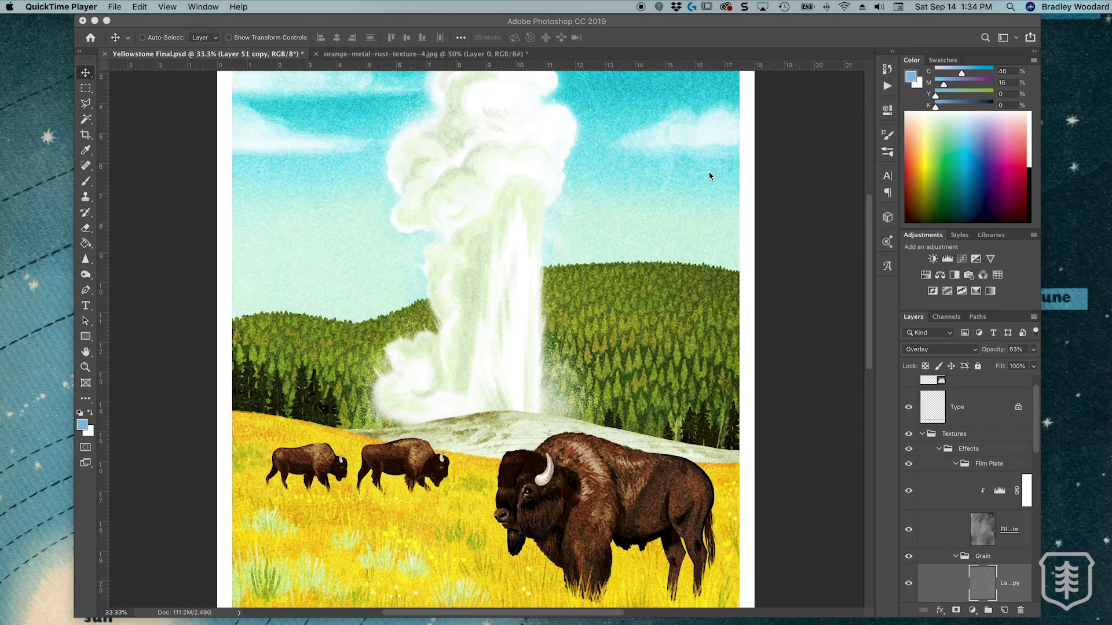
# - Switch to the orange-metal-rust-texture-4.jpg document and convert it to Grayscale mode
pyautogui.click(443, 58)
pyautogui.click(440, 54)
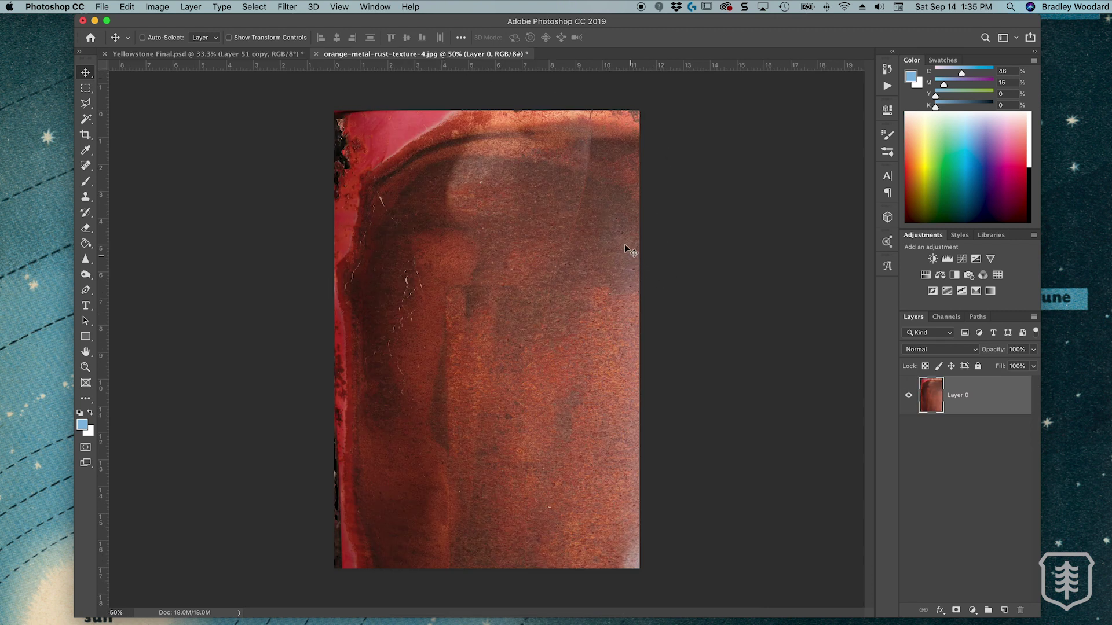
pyautogui.click(157, 7)
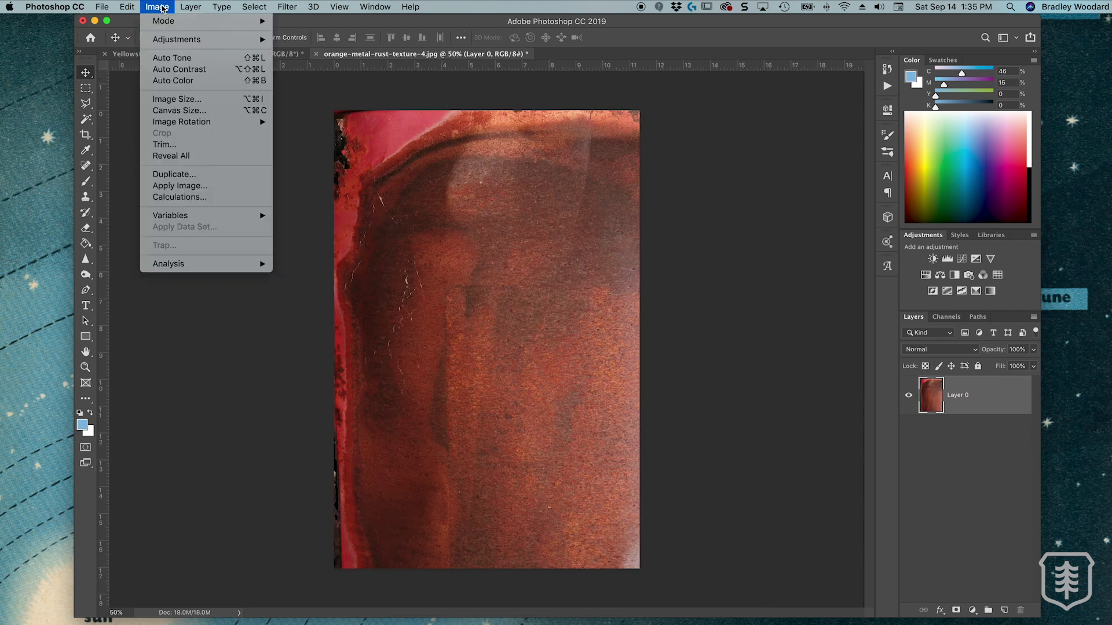
pyautogui.moveTo(171, 22)
pyautogui.click(307, 35)
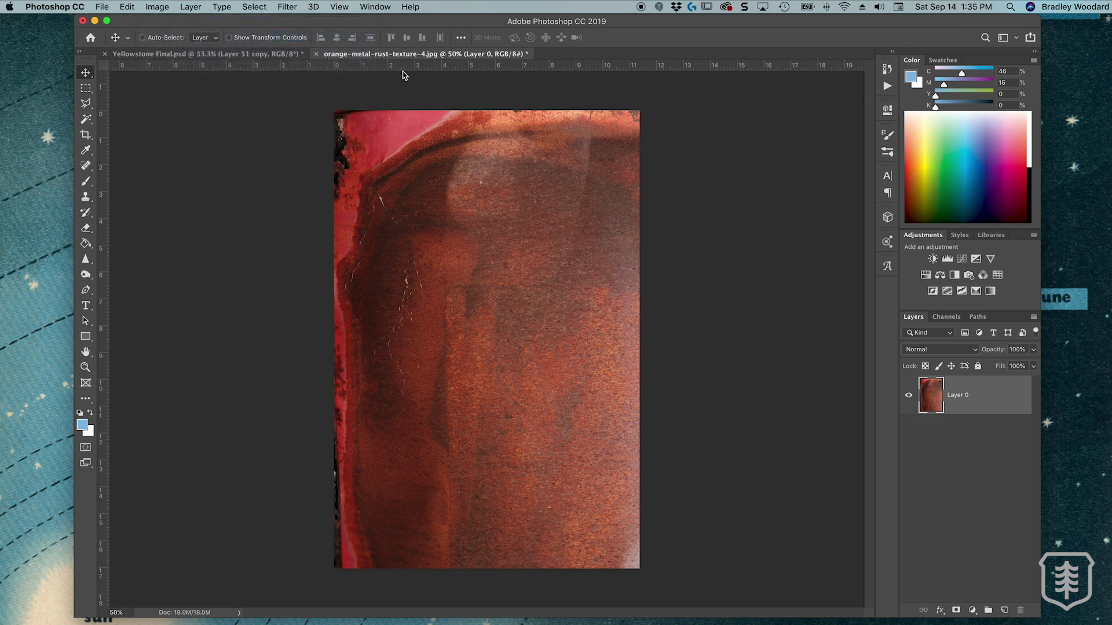
# - Add a Levels adjustment to the grayscale rust texture with a white input of 227 and shift its midtone input
pyautogui.click(948, 260)
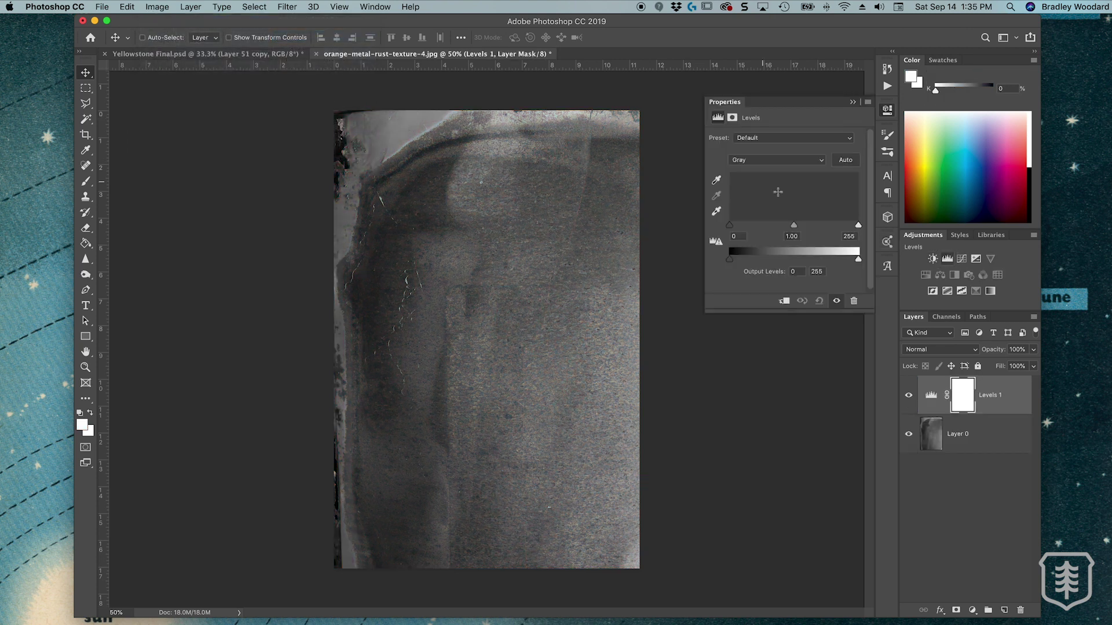
pyautogui.moveTo(858, 226); pyautogui.dragTo(844, 226)
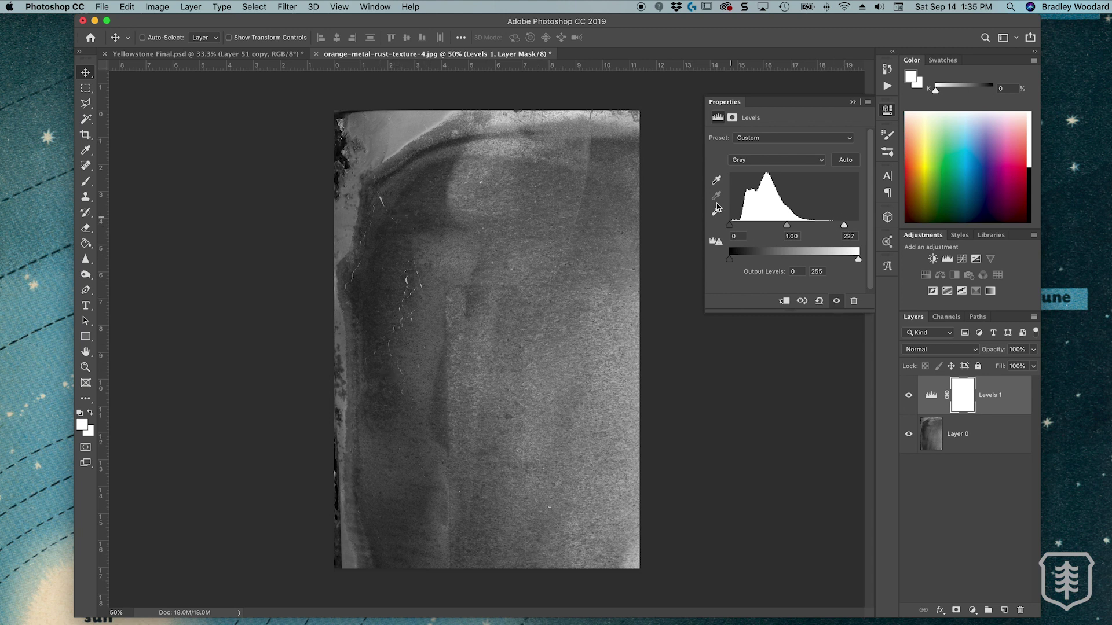
pyautogui.click(786, 226)
pyautogui.moveTo(786, 226); pyautogui.dragTo(747, 228)
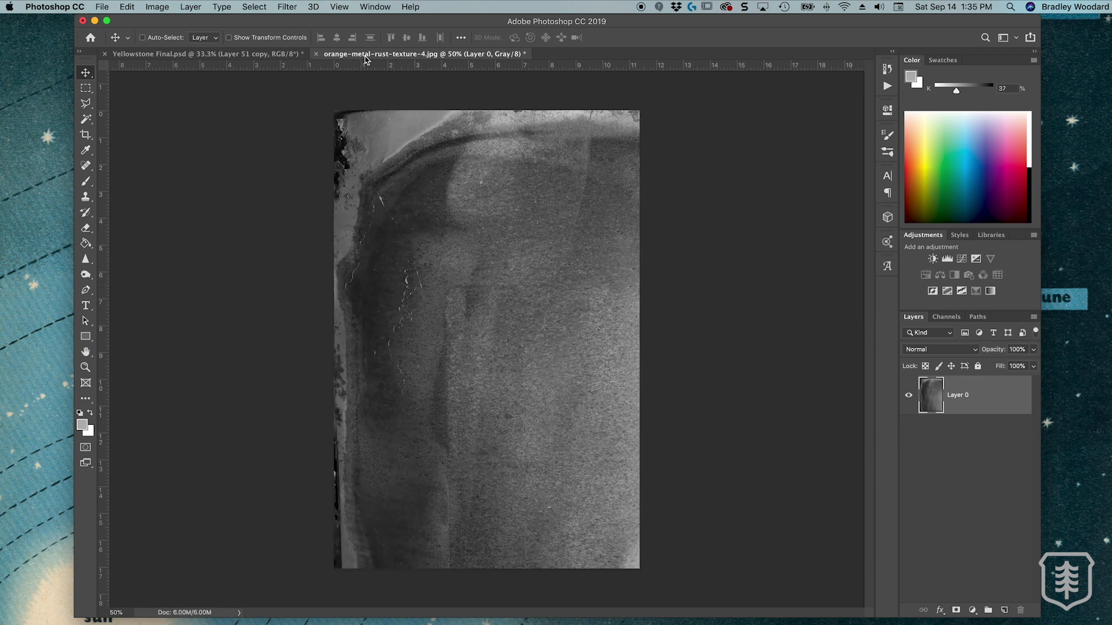
# - Hide the poster's Textures group and bring the grayscale rust texture into the poster directly above the Type layer
pyautogui.moveTo(366, 59); pyautogui.dragTo(677, 377)
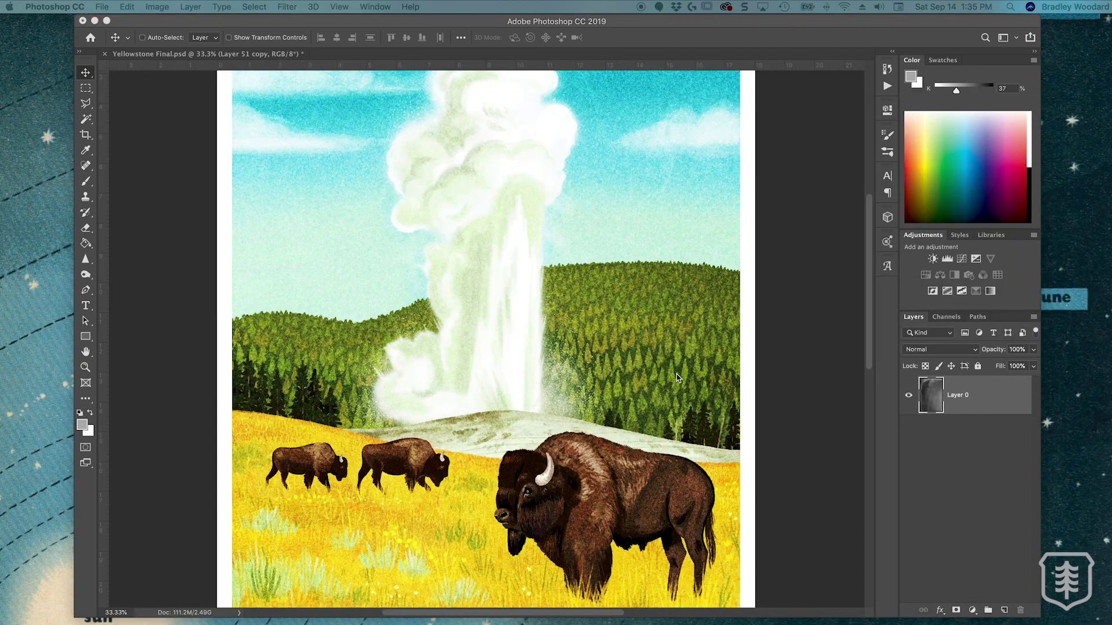
pyautogui.click(636, 338)
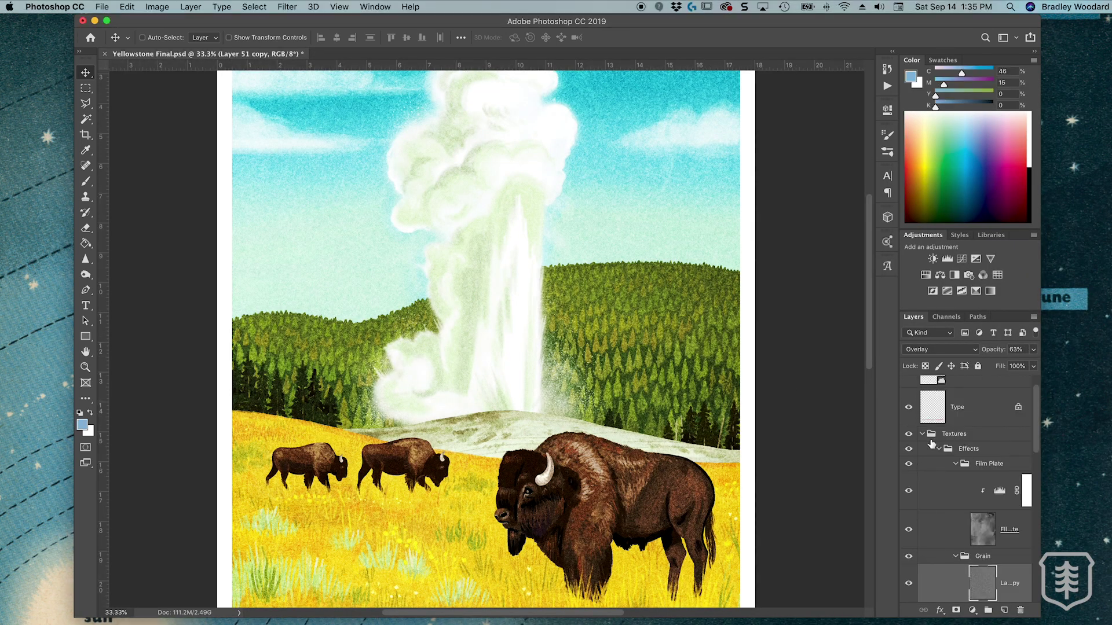
pyautogui.click(909, 434)
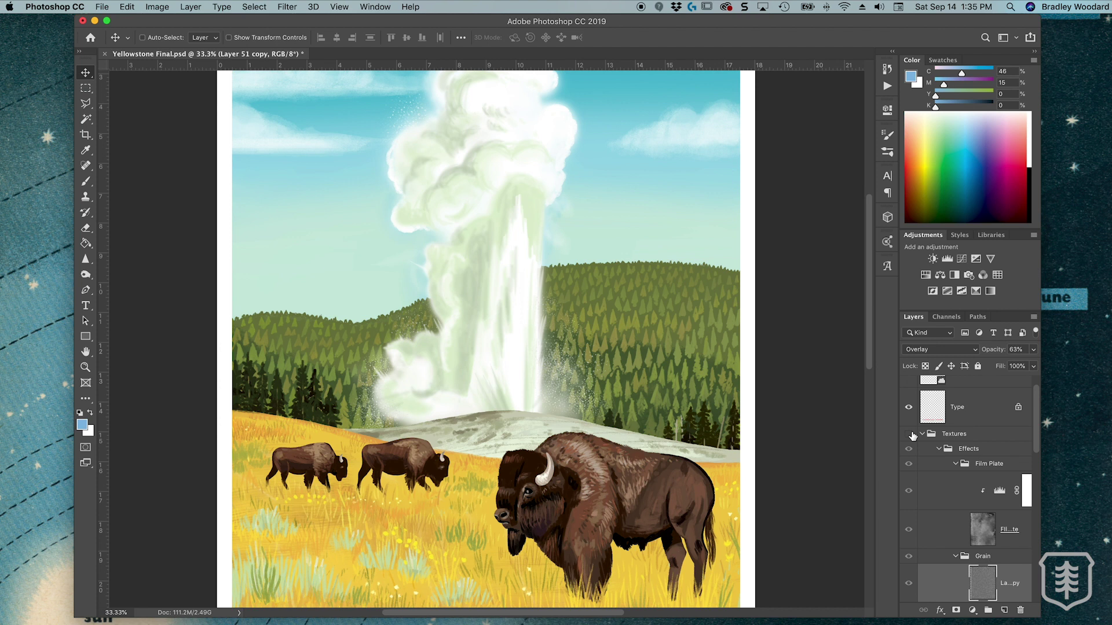
pyautogui.click(970, 423)
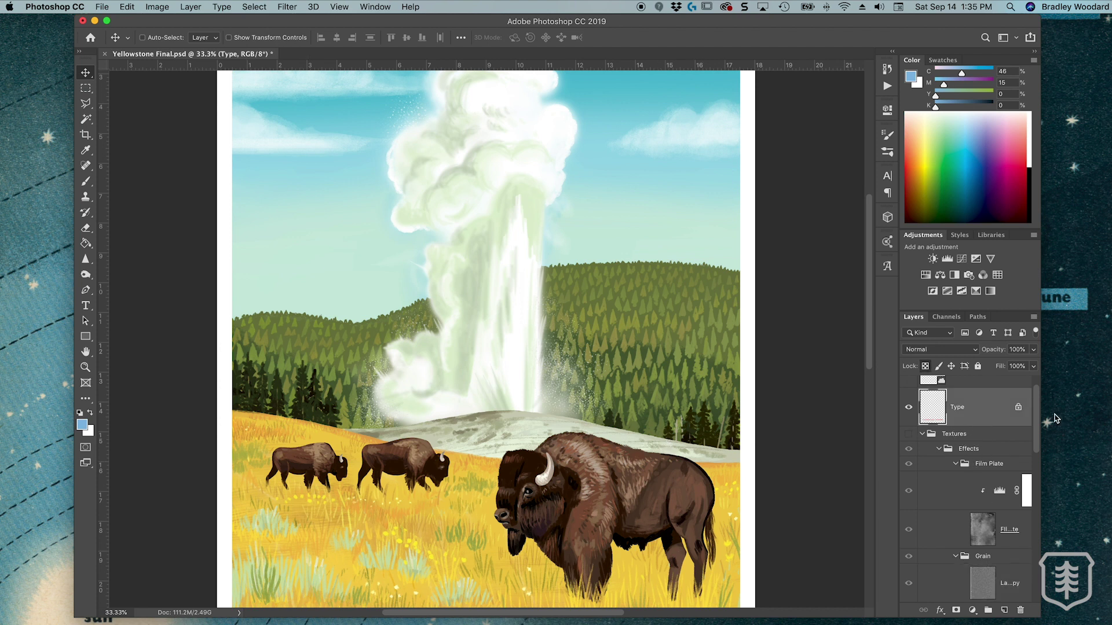
pyautogui.moveTo(929, 393); pyautogui.dragTo(459, 352)
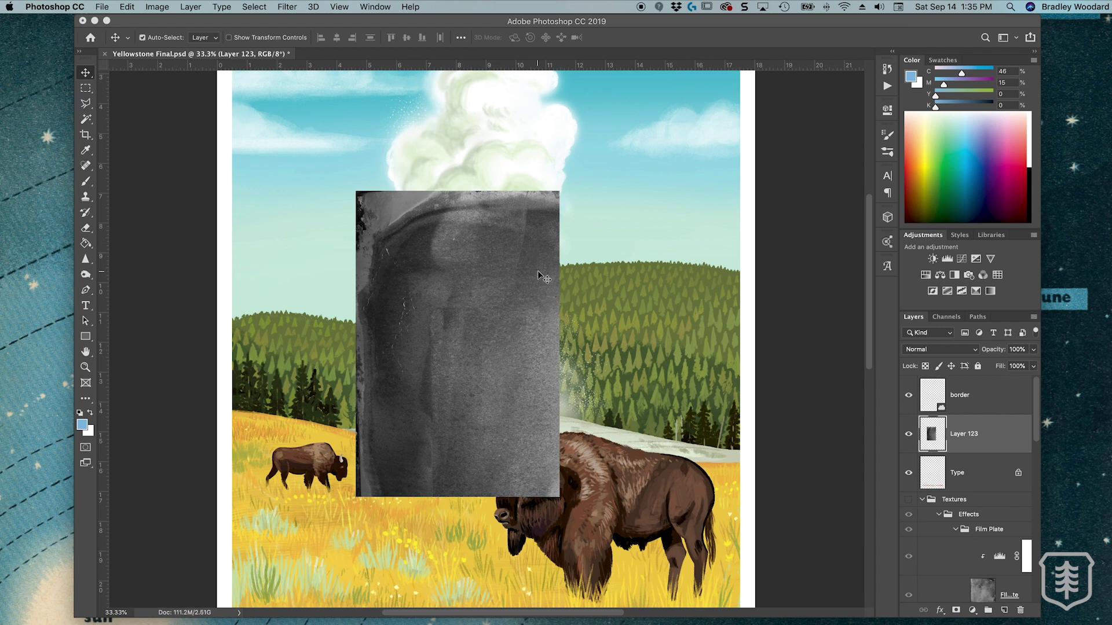
# - Scale the rust texture proportionally to about 261% so that it covers the whole poster
pyautogui.press('super+minus')
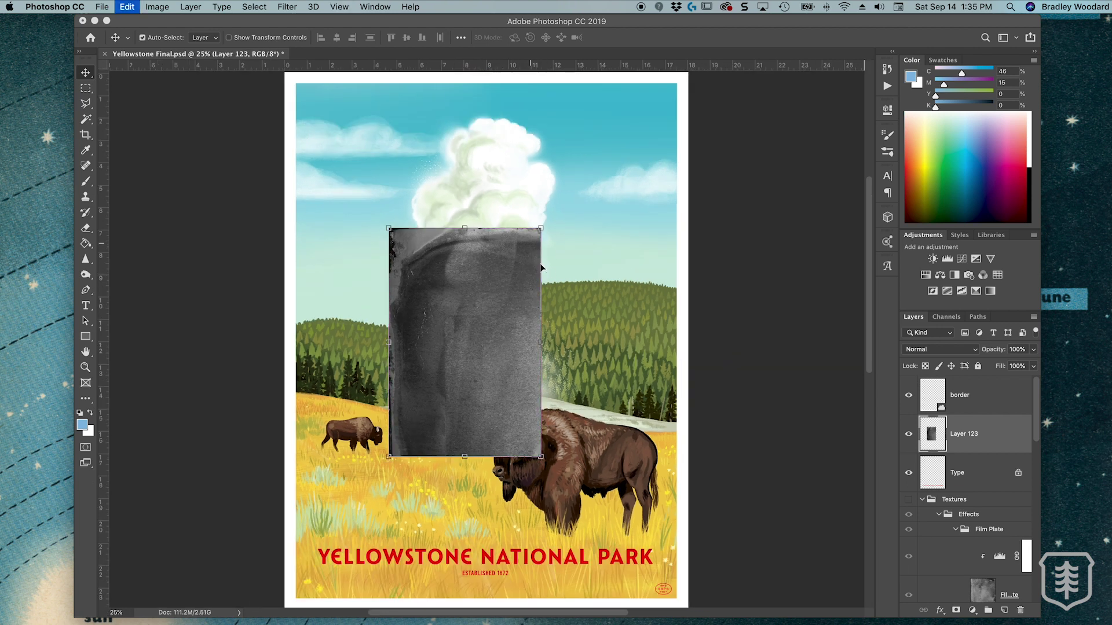
pyautogui.press('super+t')
pyautogui.moveTo(540, 229); pyautogui.dragTo(789, 81)
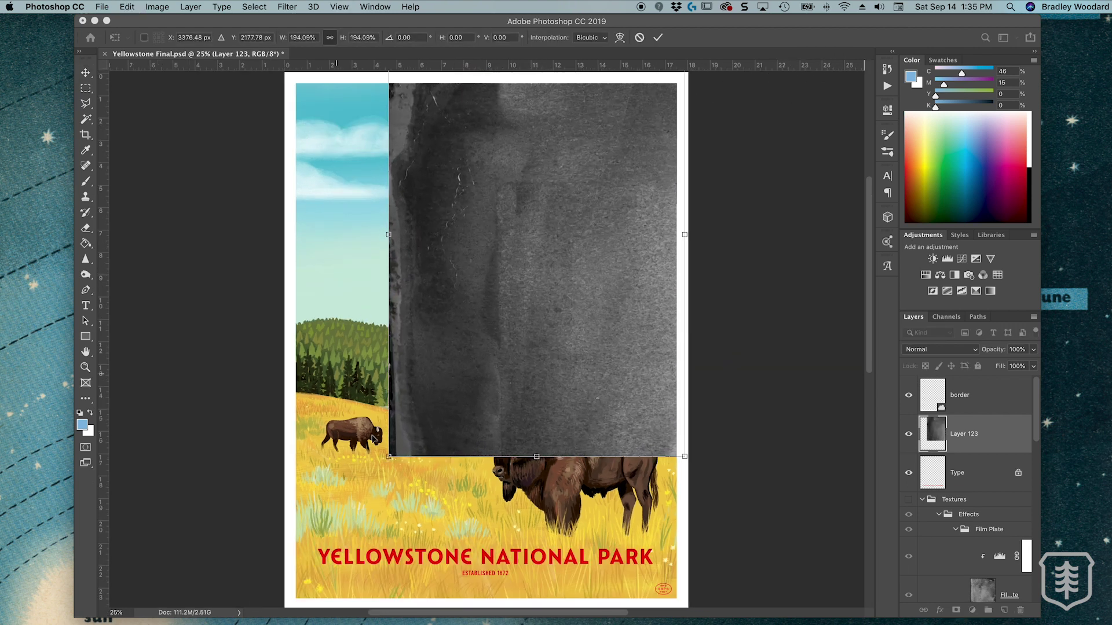
pyautogui.moveTo(389, 457); pyautogui.dragTo(286, 608)
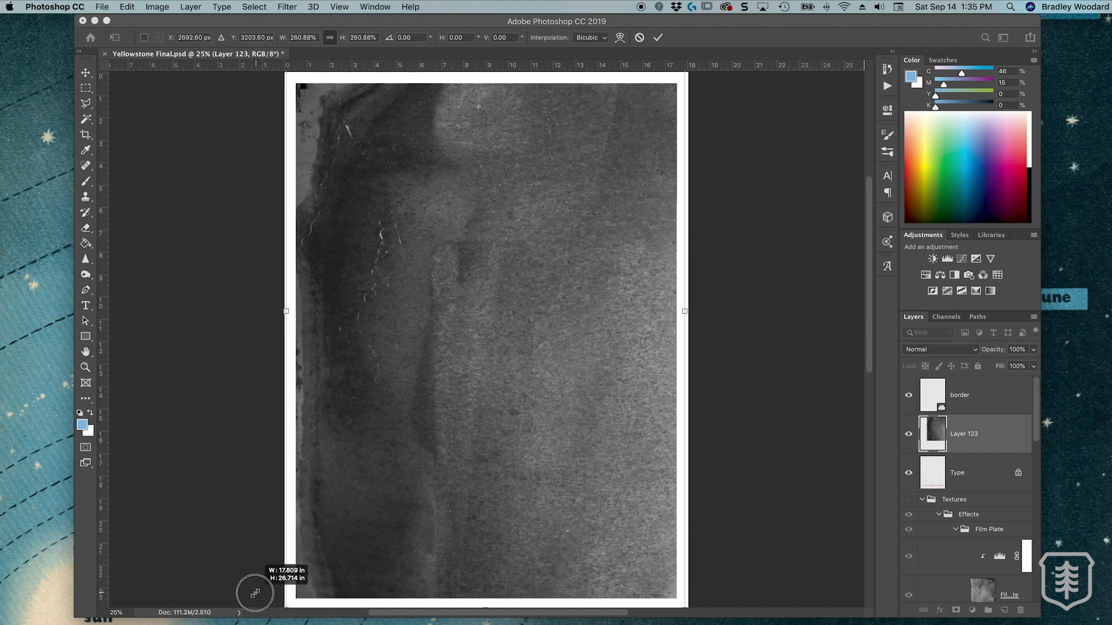
# - Set the rust texture layer to the Overlay blend mode at 73% opacity and apply its resizing
pyautogui.click(940, 352)
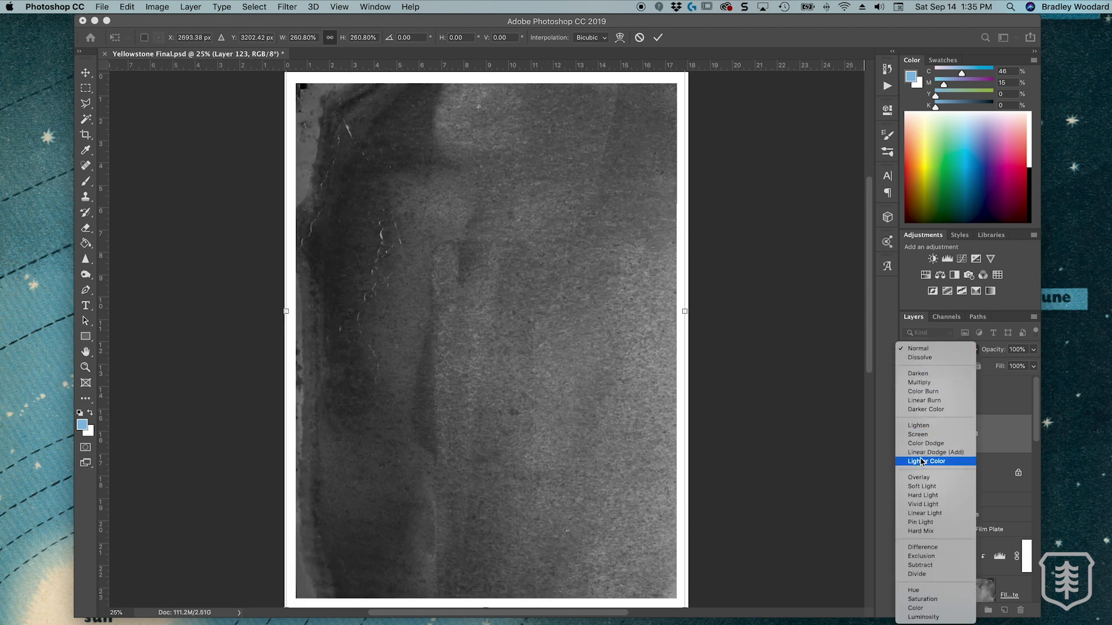
pyautogui.press('Escape')
pyautogui.hotkey('shift', 'alt', 'o')
pyautogui.click(1033, 349)
pyautogui.moveTo(1025, 364)
pyautogui.mouseDown()
pyautogui.moveTo(1001, 366)
pyautogui.moveTo(1016, 366)
pyautogui.mouseUp()
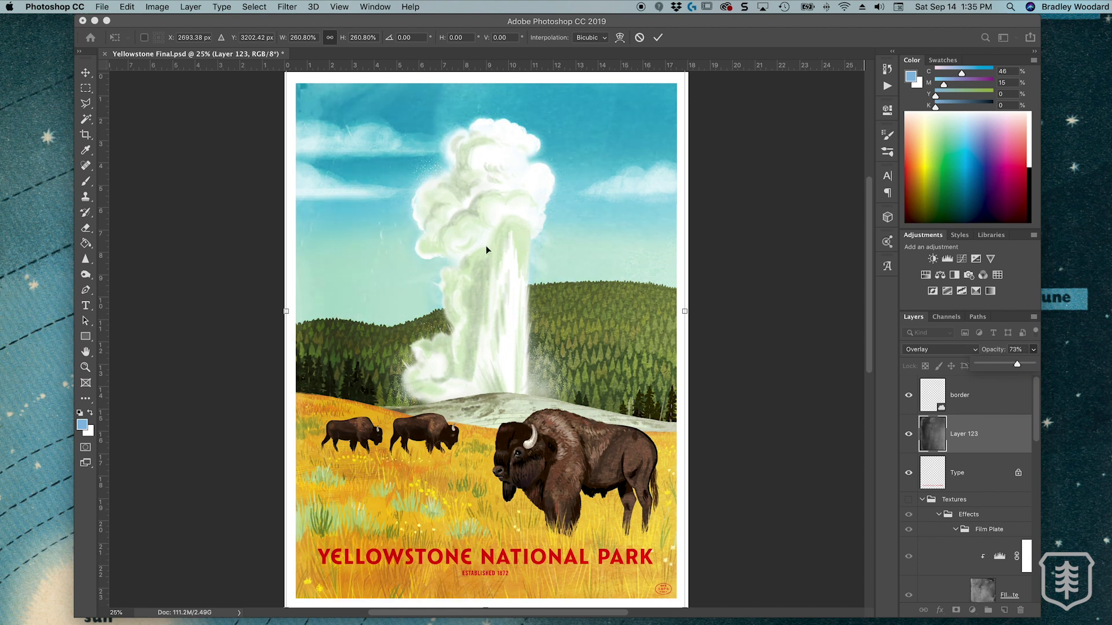
pyautogui.scroll(1, 486, 250)
pyautogui.moveTo(373, 219); pyautogui.dragTo(442, 453)
pyautogui.press('super+r')
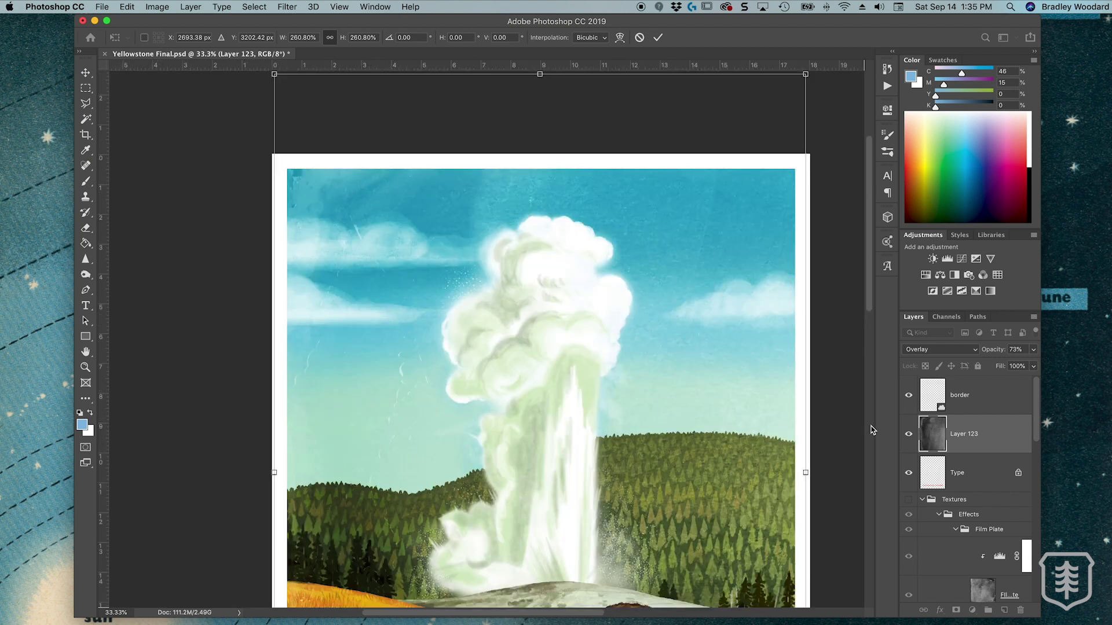
pyautogui.press('Return')
# - Compare the poster's sky and geyser with the rust texture layer hidden and shown
pyautogui.click(909, 434)
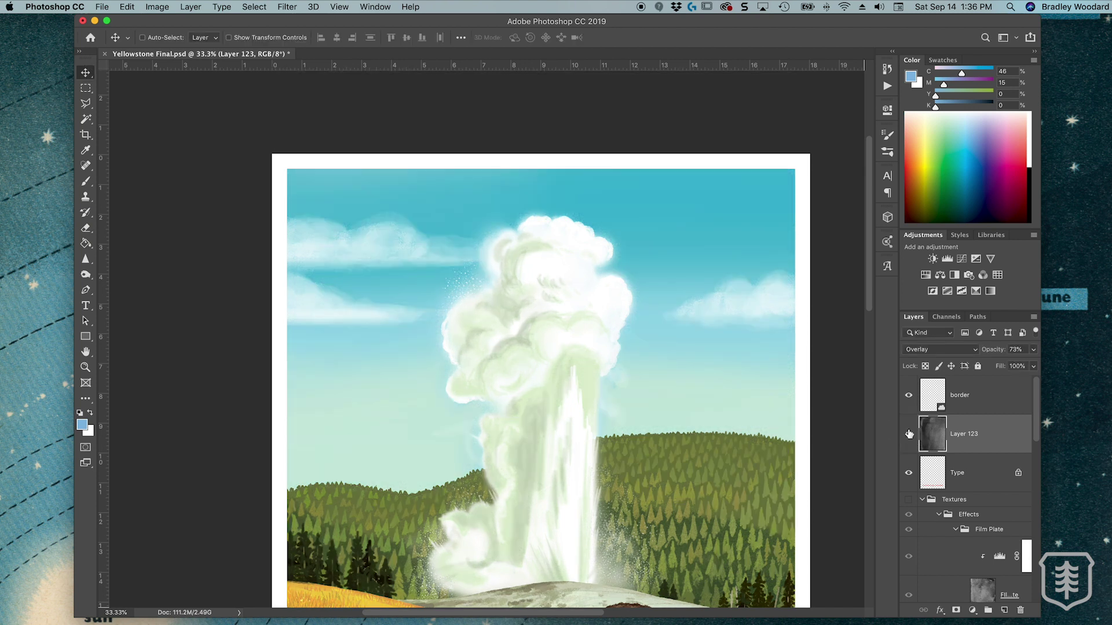
pyautogui.click(909, 434)
pyautogui.click(909, 433)
pyautogui.click(909, 434)
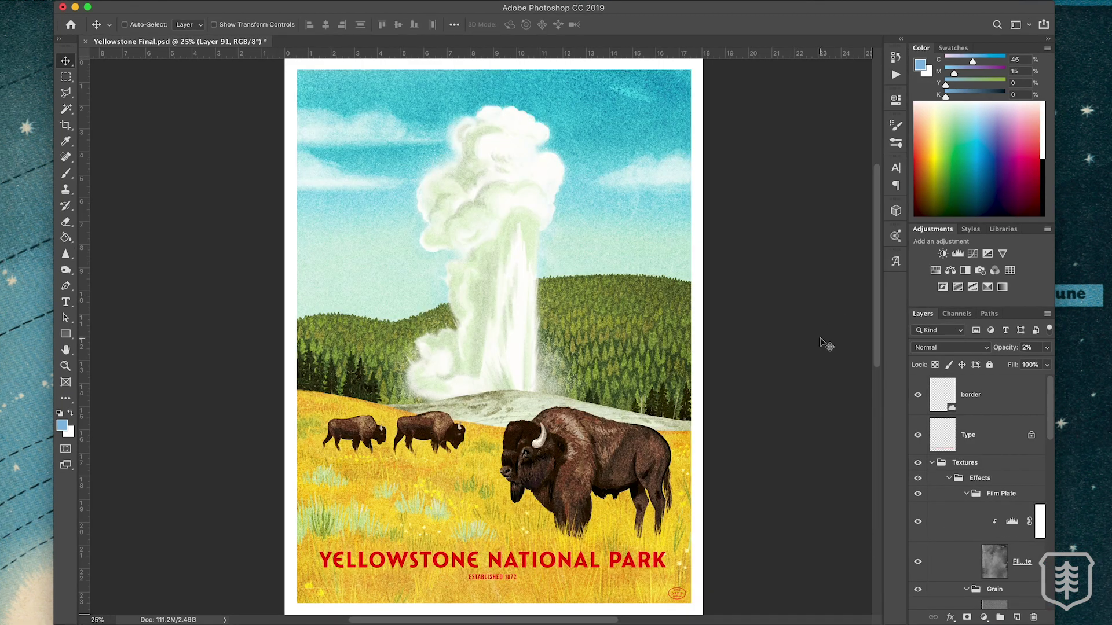
# - Review the Vibrance and Brightness/Contrast adjustment settings above Layer 91 within the Textures group
pyautogui.scroll(-5, 1006, 487)
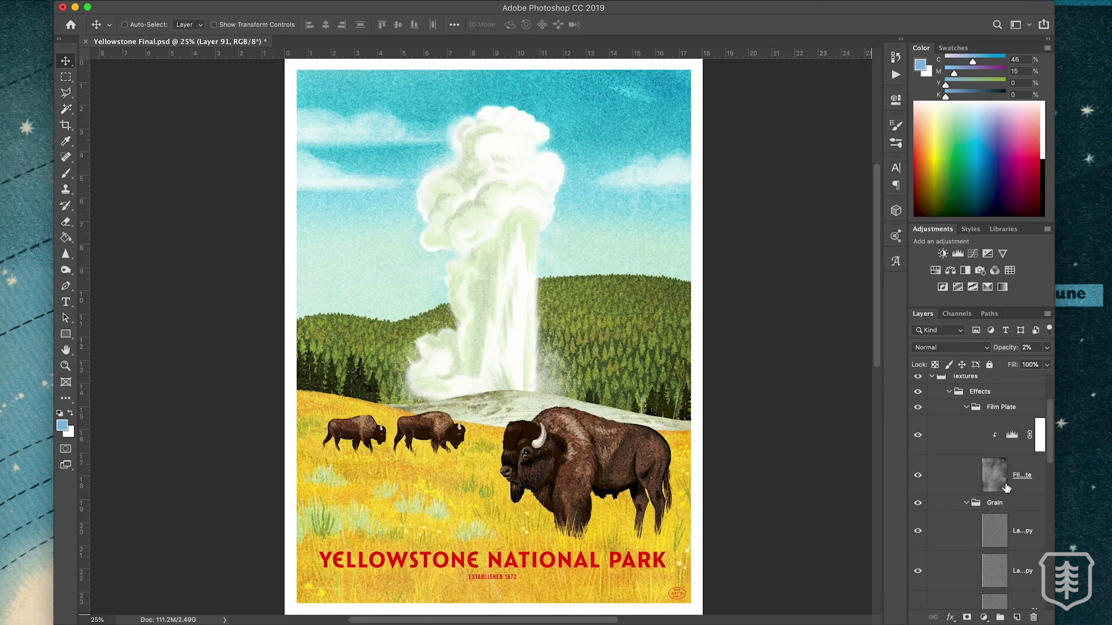
pyautogui.scroll(-1, 1002, 504)
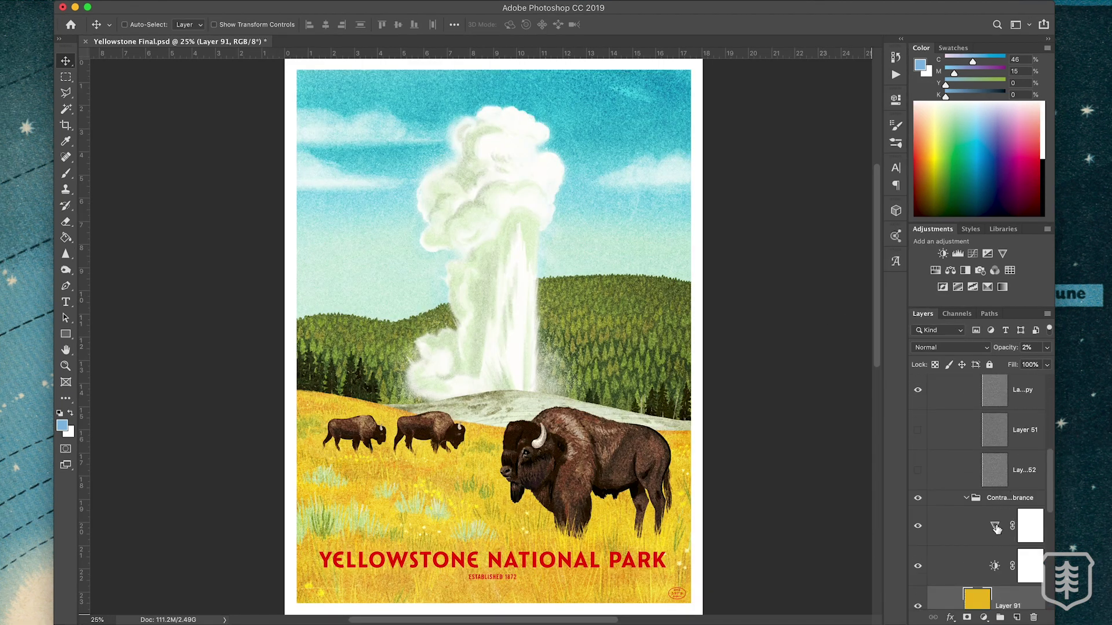
pyautogui.doubleClick(996, 528)
pyautogui.moveTo(807, 143); pyautogui.dragTo(764, 140)
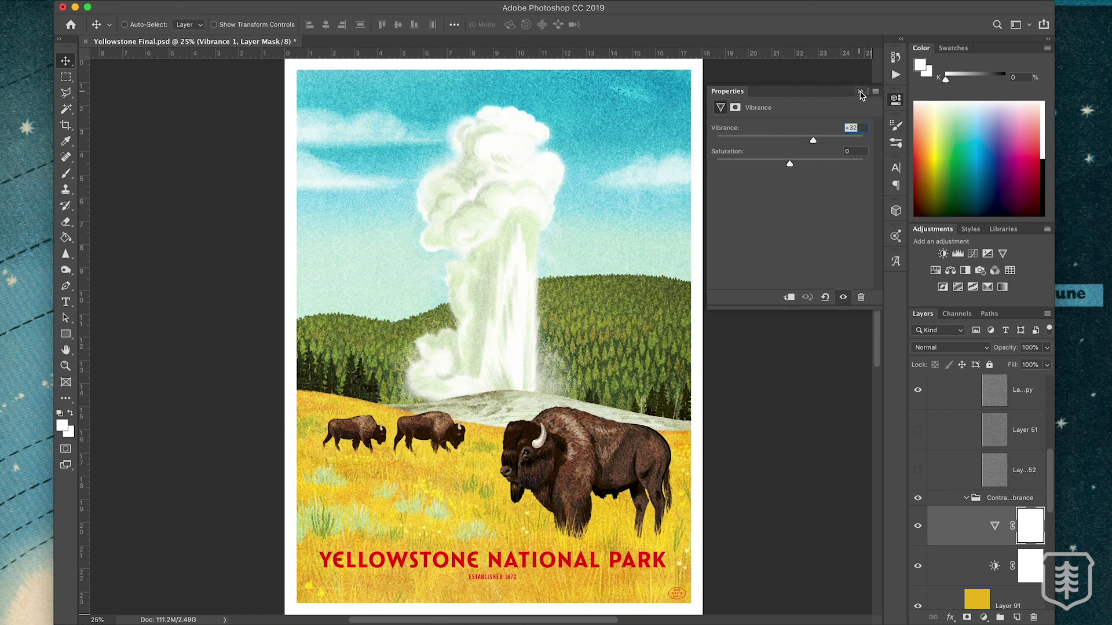
pyautogui.click(860, 91)
pyautogui.doubleClick(997, 569)
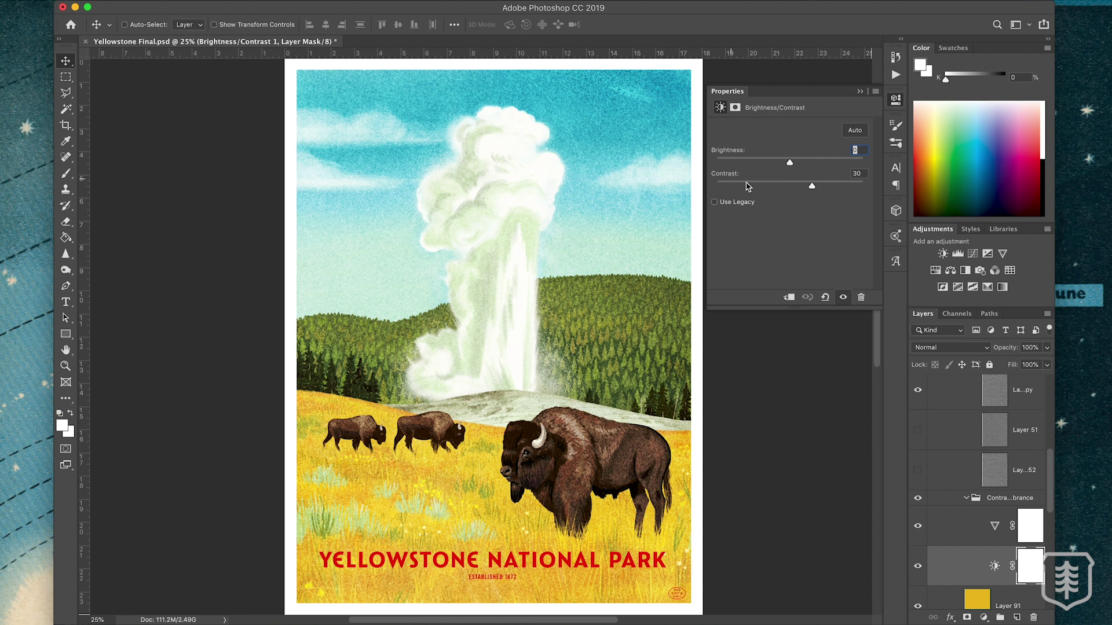
pyautogui.click(861, 92)
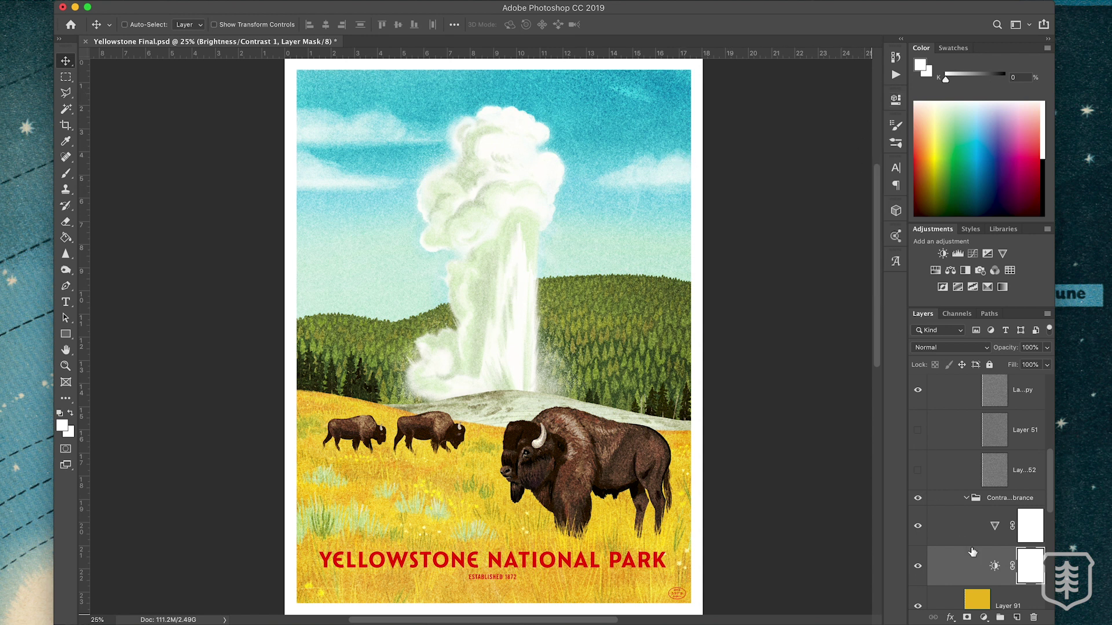
# - Compare the poster with the yellow Layer 91 hidden and shown, and check that layer's opacity
pyautogui.scroll(-5, 973, 550)
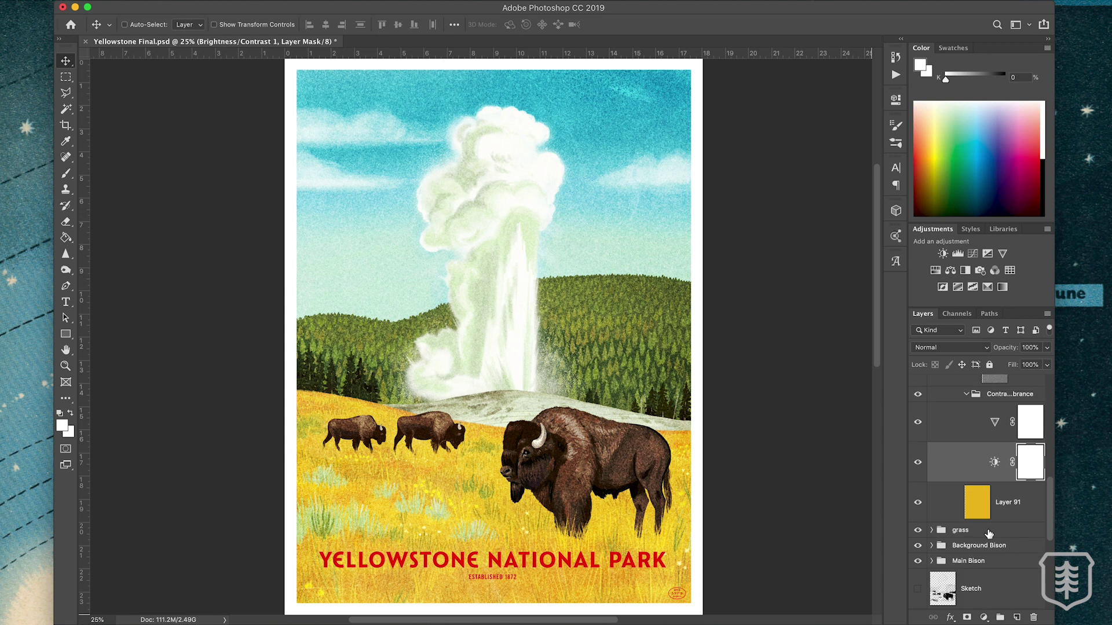
pyautogui.click(1005, 499)
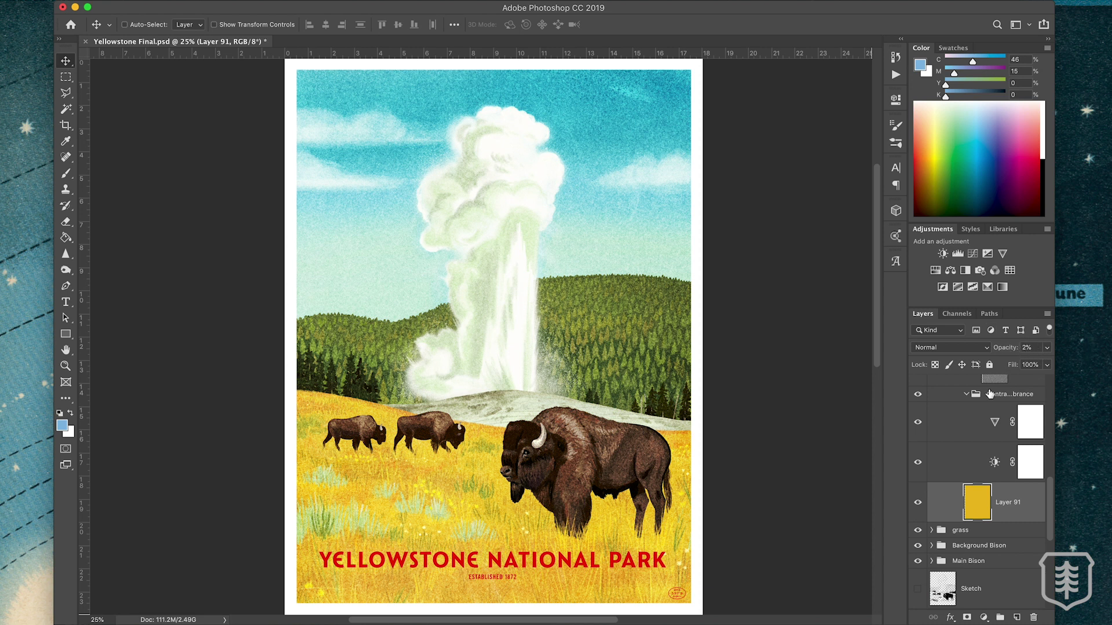
pyautogui.click(919, 504)
pyautogui.click(918, 503)
pyautogui.click(1047, 348)
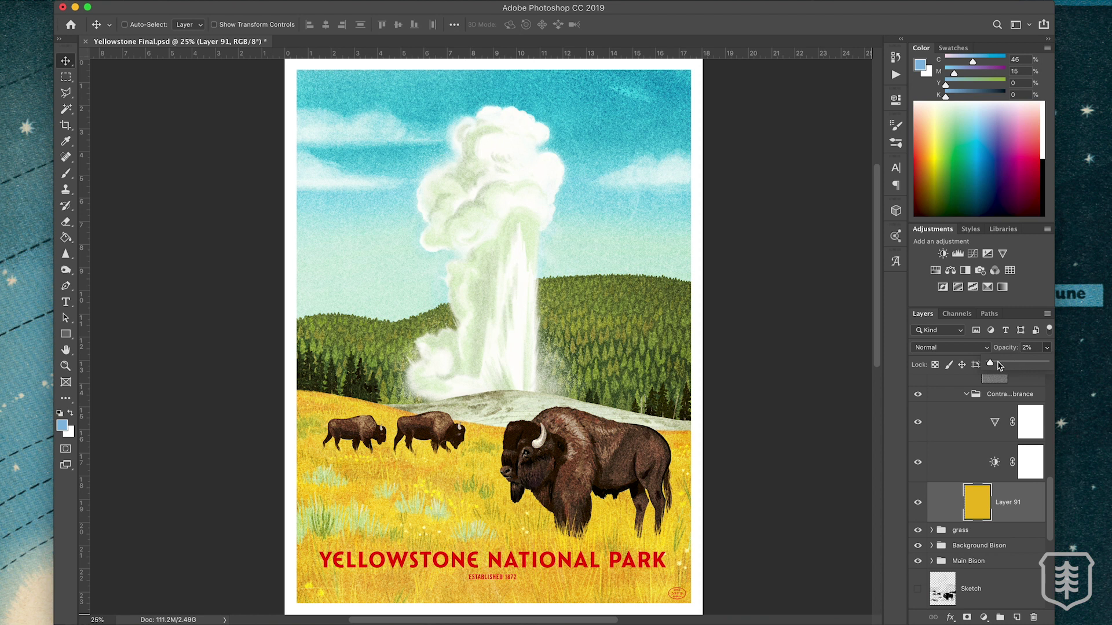
pyautogui.click(1024, 514)
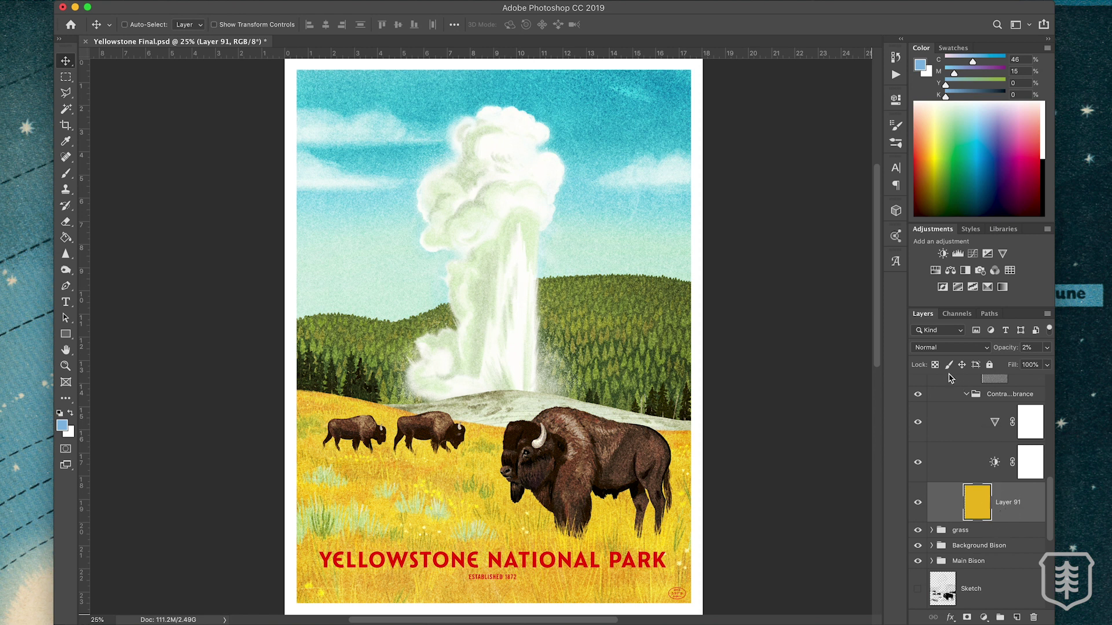
# - Set the yellow Layer 91 to 100% opacity and the Color blend mode
pyautogui.click(960, 349)
pyautogui.click(987, 351)
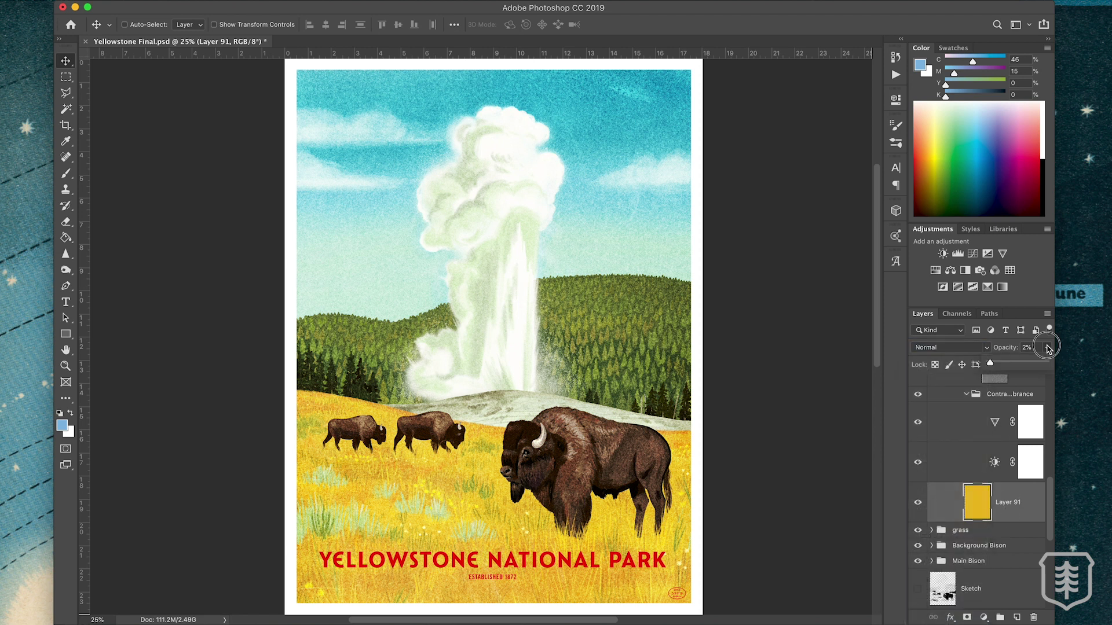
pyautogui.moveTo(991, 365); pyautogui.dragTo(1110, 379)
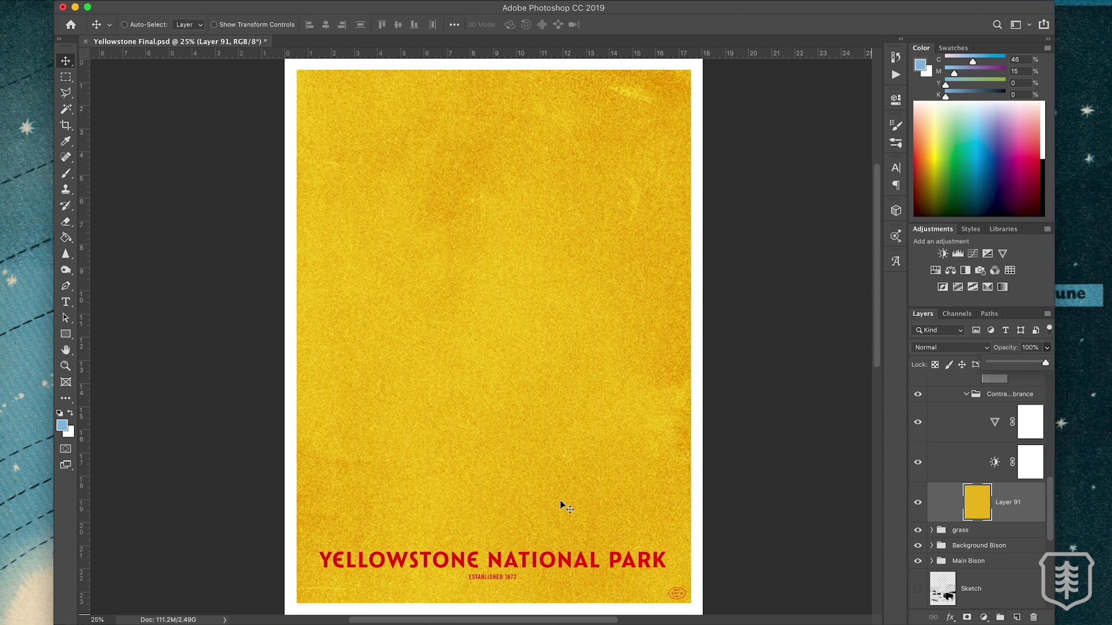
pyautogui.click(942, 348)
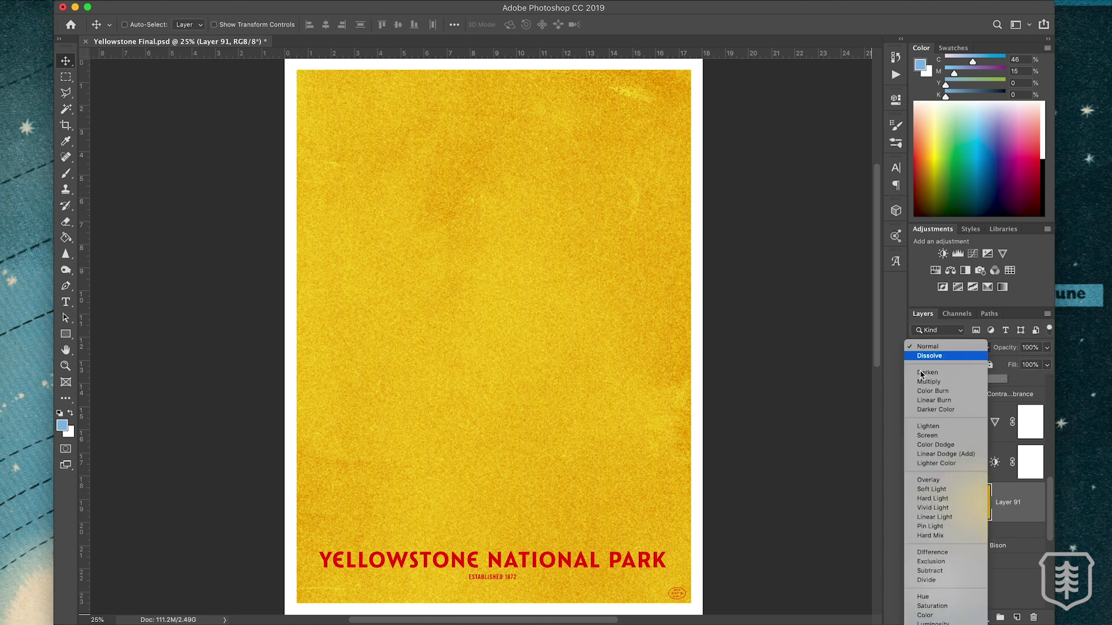
pyautogui.click(926, 616)
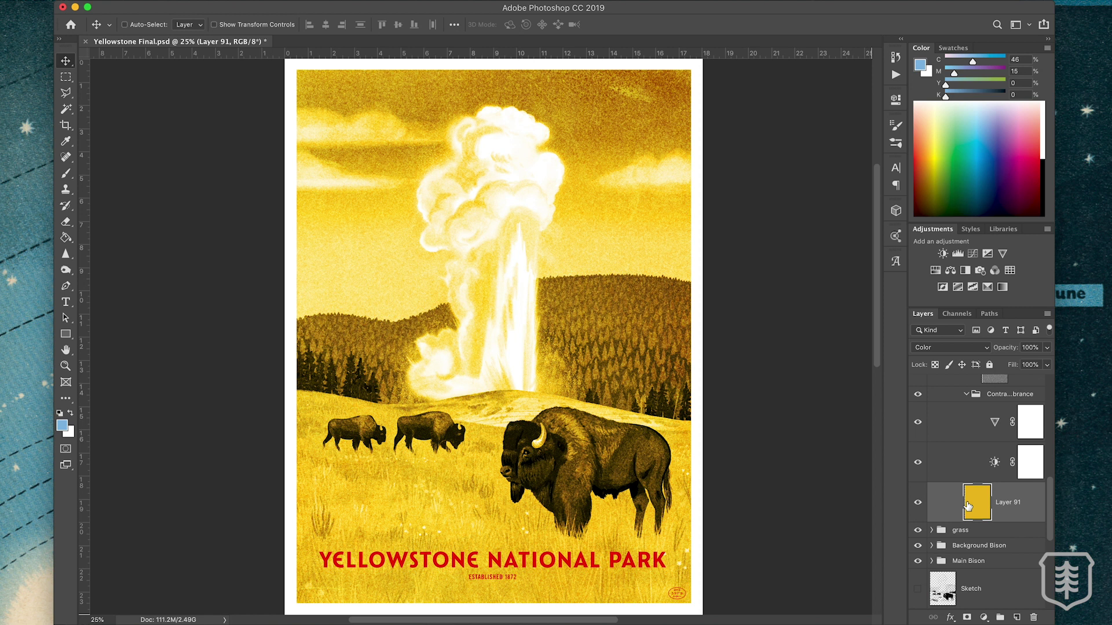
# - Try filling Layer 91 with turquoise (C 69, M 0, Y 15, K 0) and restore its yellow fill
pyautogui.click(981, 139)
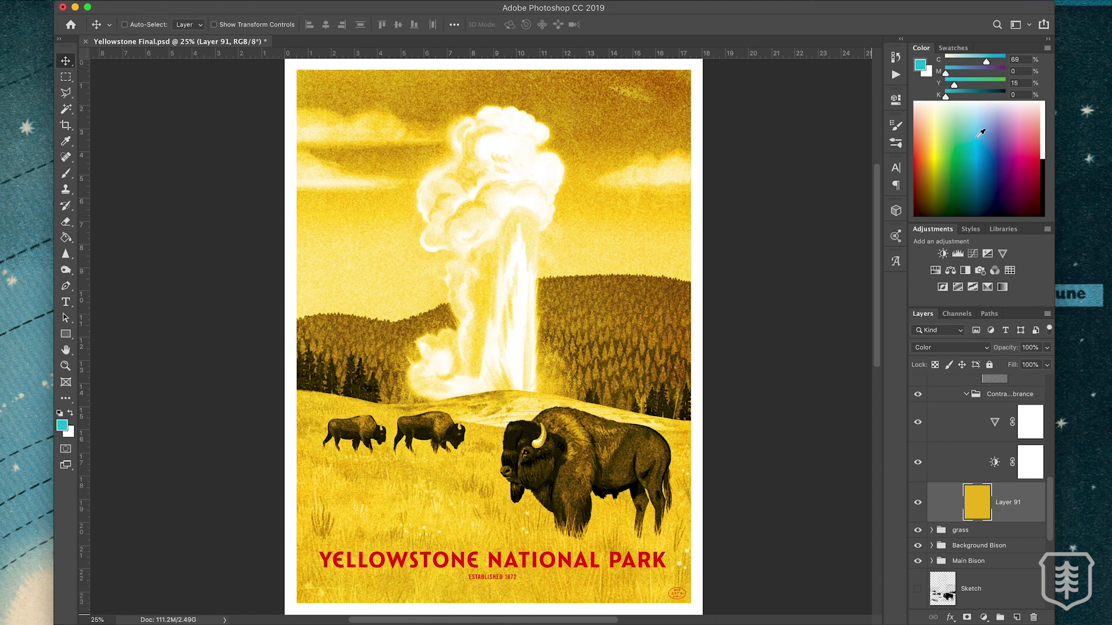
pyautogui.hotkey('alt', 'BackSpace')
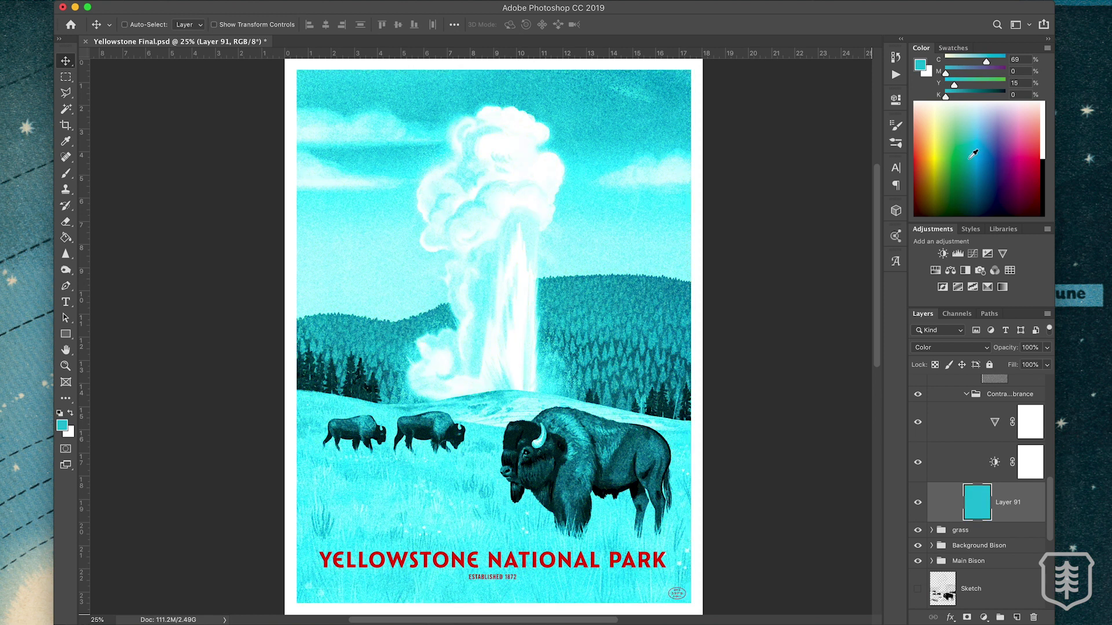
pyautogui.press('super+i')
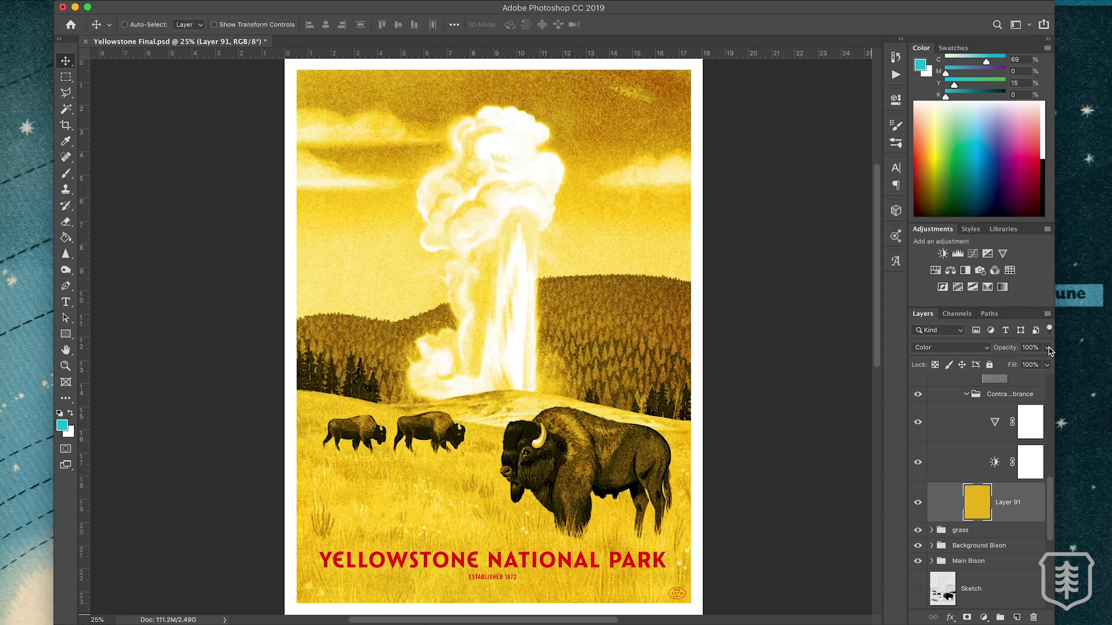
# - Lower the opacity of Layer 91 to weaken its yellow tint over the poster
pyautogui.moveTo(1047, 348); pyautogui.dragTo(1000, 366)
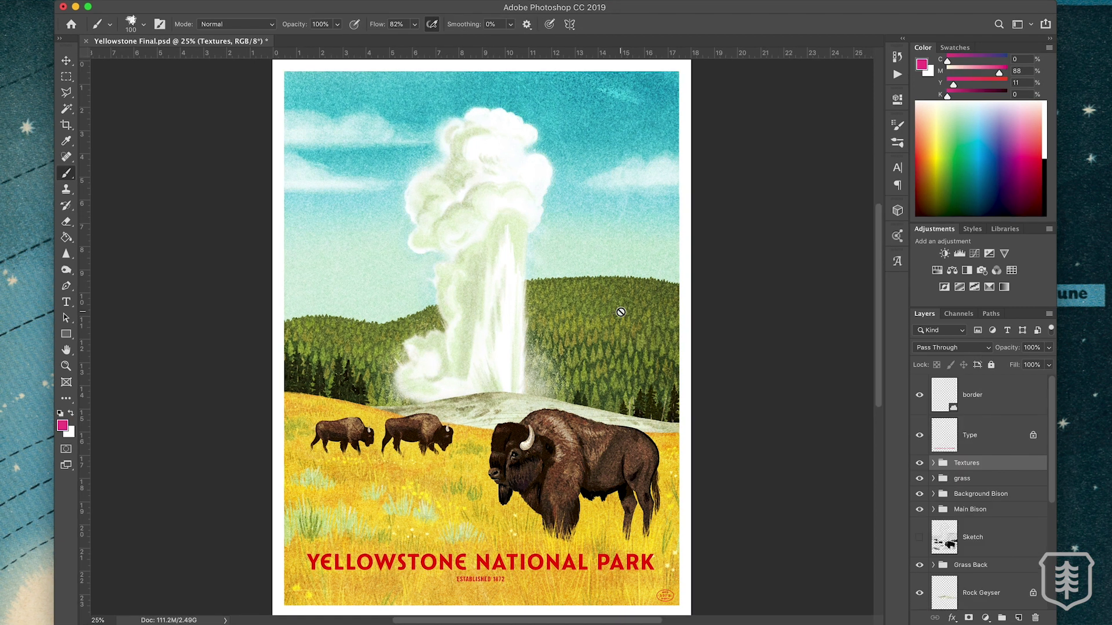
# - Compare the artwork with the Textures group hidden and shown, on the full poster and close up on the main bison
pyautogui.click(919, 463)
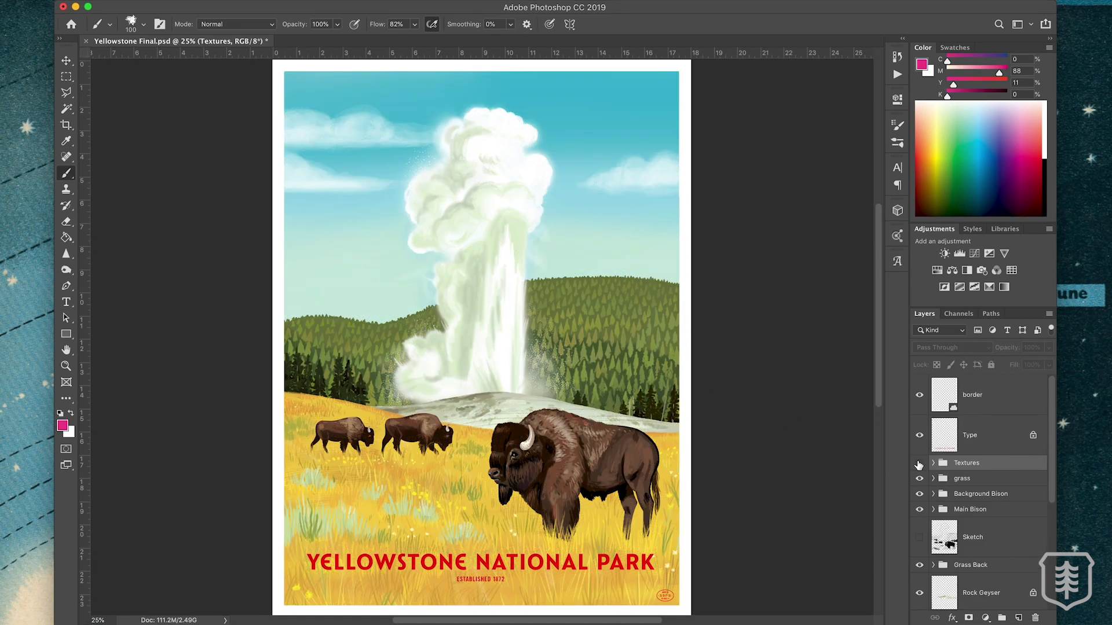
pyautogui.click(919, 463)
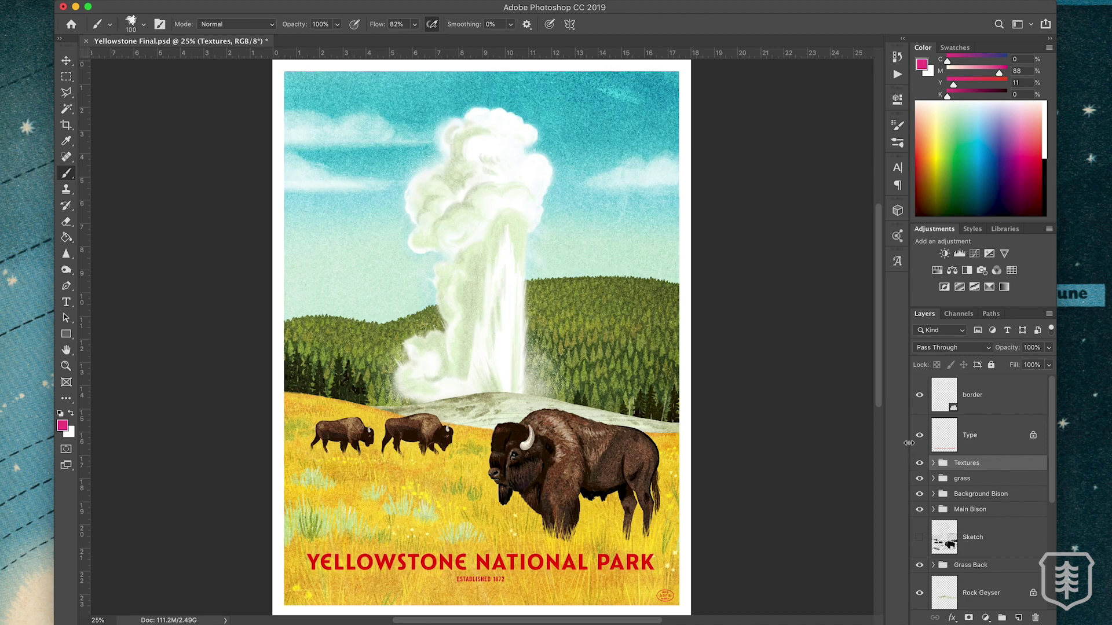
pyautogui.press('super+plus')
pyautogui.press('super+plus')
pyautogui.press('super+plus')
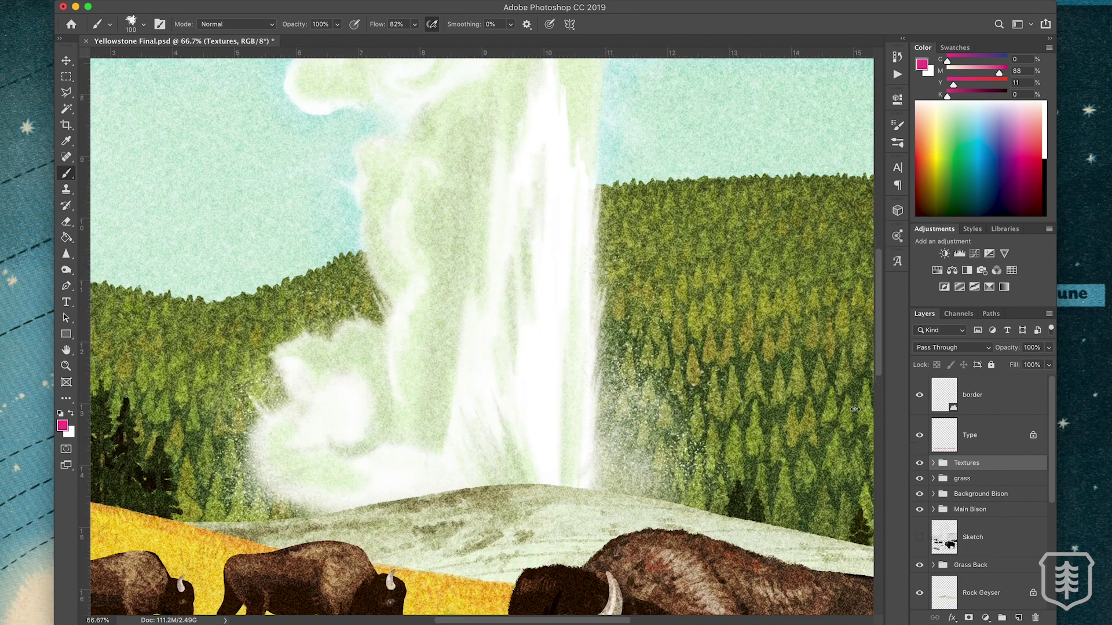
pyautogui.moveTo(698, 403); pyautogui.dragTo(443, 56)
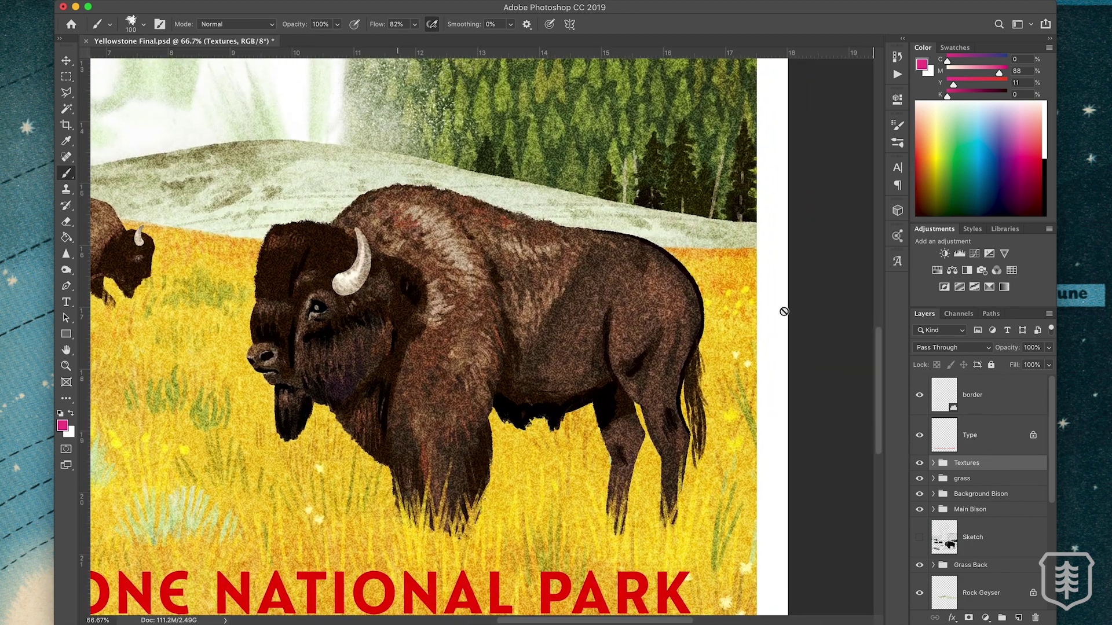
pyautogui.click(919, 464)
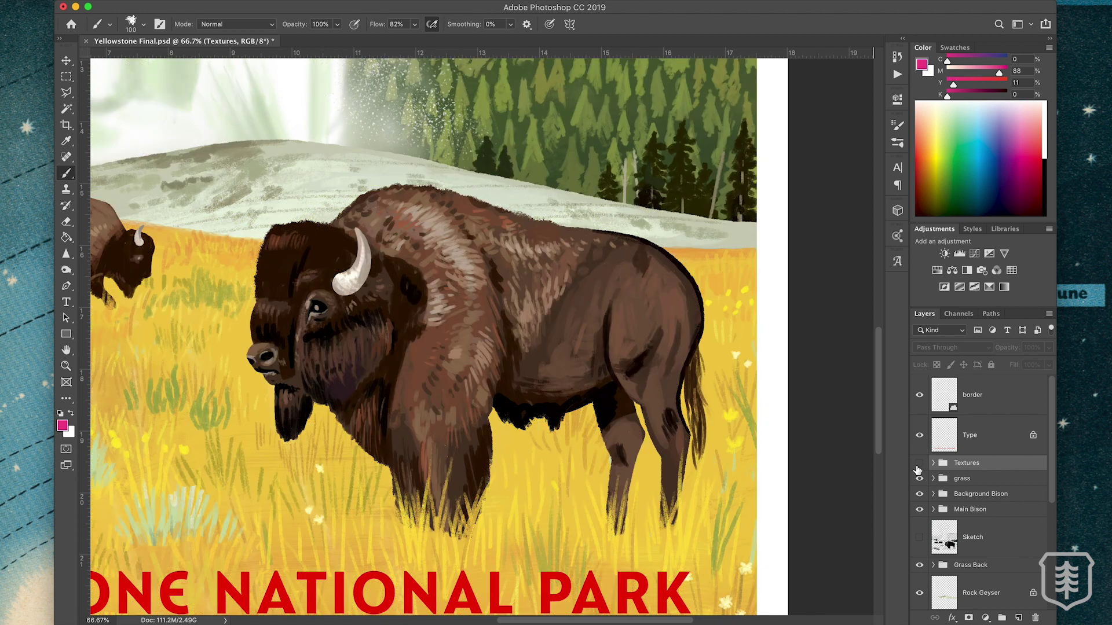
pyautogui.click(920, 465)
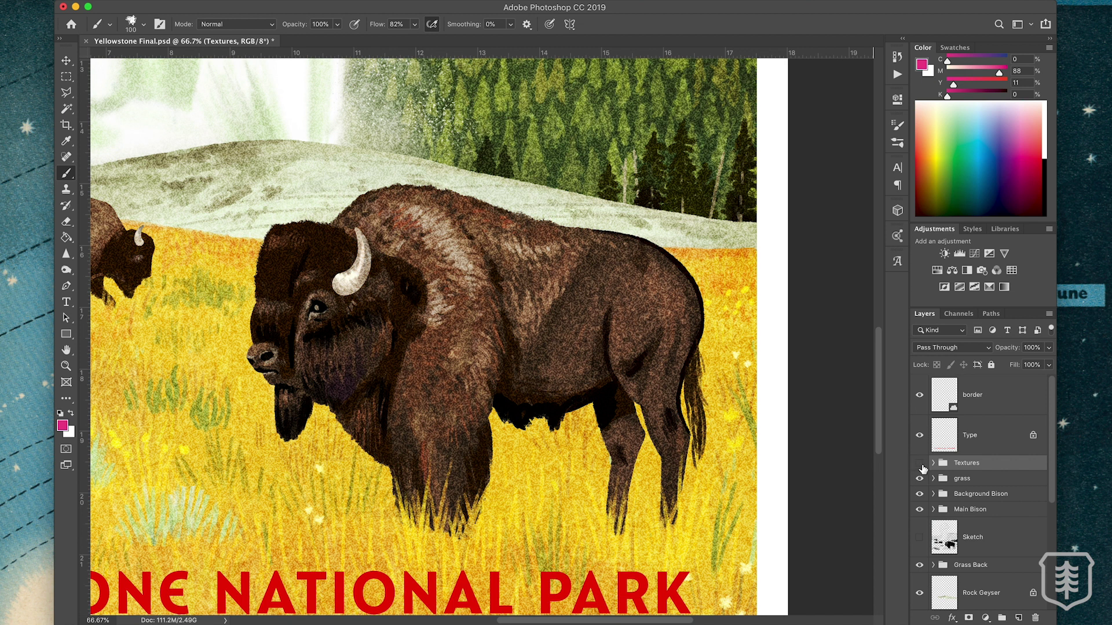
pyautogui.click(920, 464)
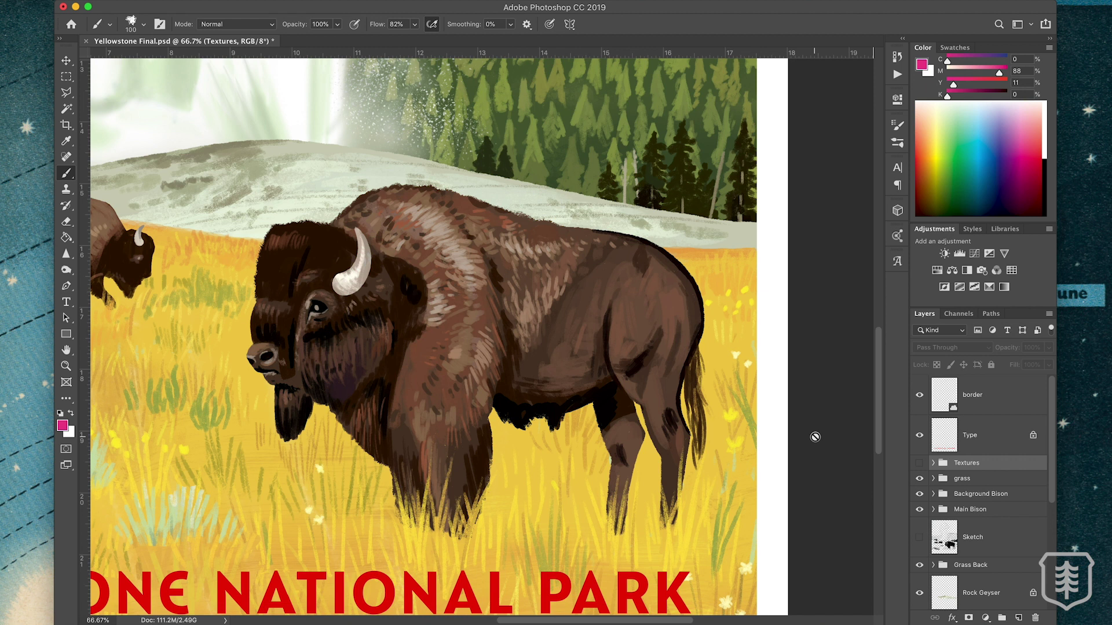
pyautogui.click(918, 462)
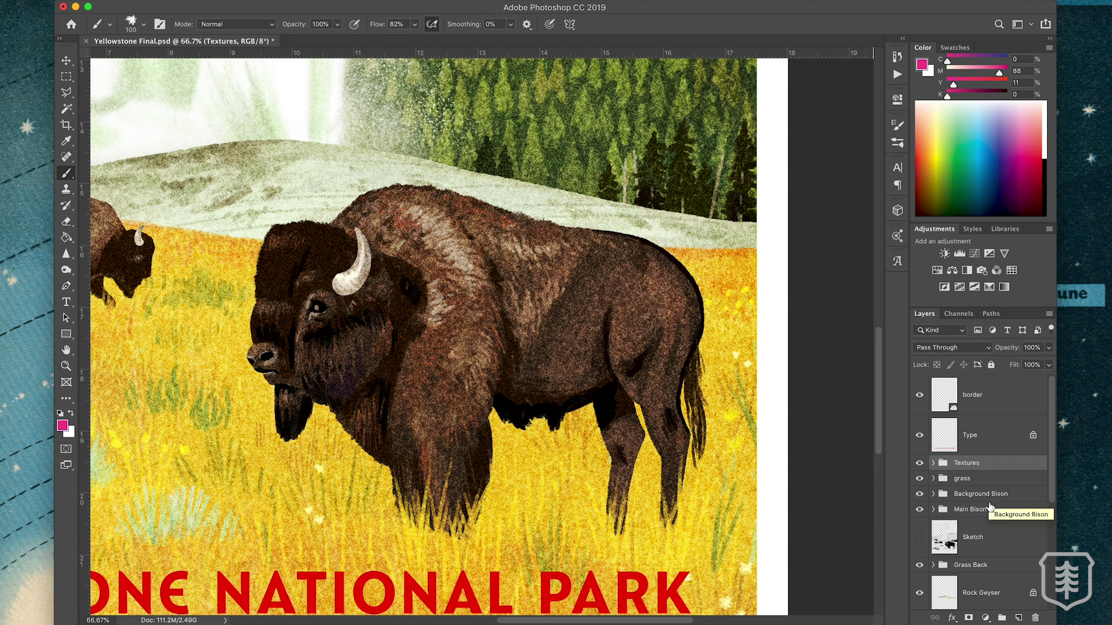
# - Add a new layer between the Textures and grass groups, and undo a pink test brush stroke painted across the main bison
pyautogui.click(988, 542)
pyautogui.click(973, 481)
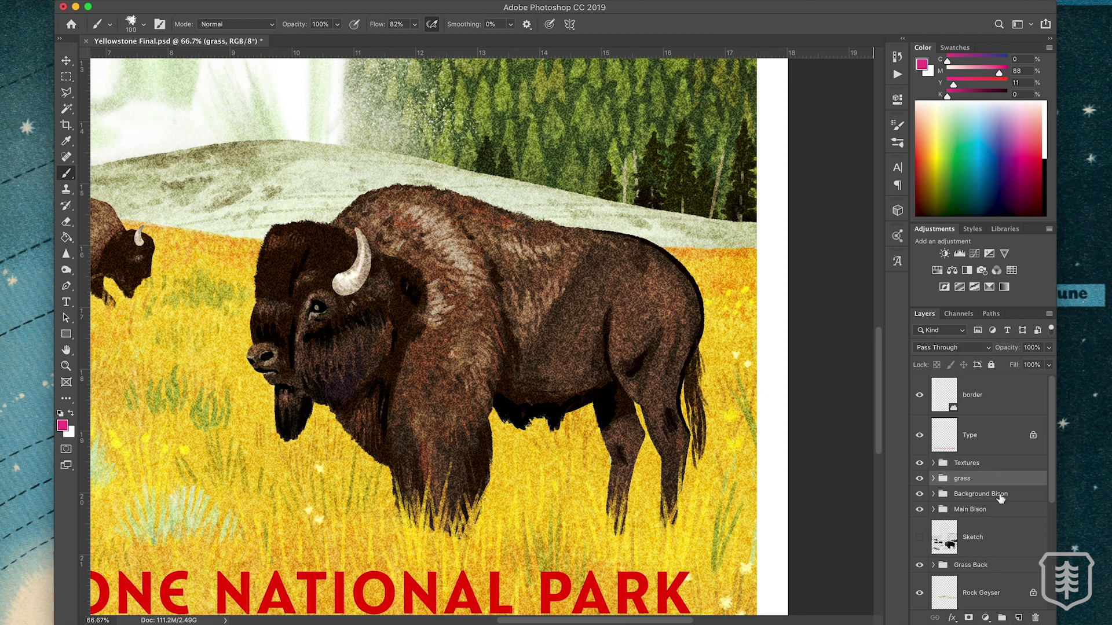
pyautogui.click(1018, 617)
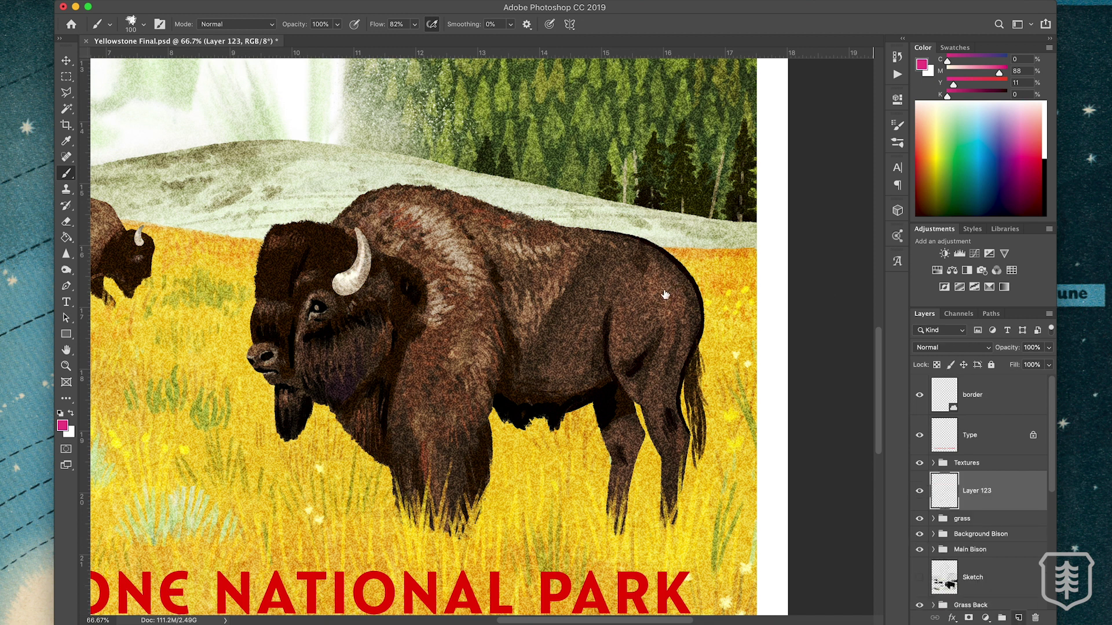
pyautogui.moveTo(571, 295)
pyautogui.mouseDown()
pyautogui.moveTo(648, 290)
pyautogui.moveTo(569, 319)
pyautogui.moveTo(637, 322)
pyautogui.moveTo(504, 338)
pyautogui.moveTo(593, 339)
pyautogui.moveTo(482, 351)
pyautogui.moveTo(440, 368)
pyautogui.moveTo(386, 297)
pyautogui.moveTo(372, 302)
pyautogui.moveTo(400, 332)
pyautogui.moveTo(435, 315)
pyautogui.mouseUp()
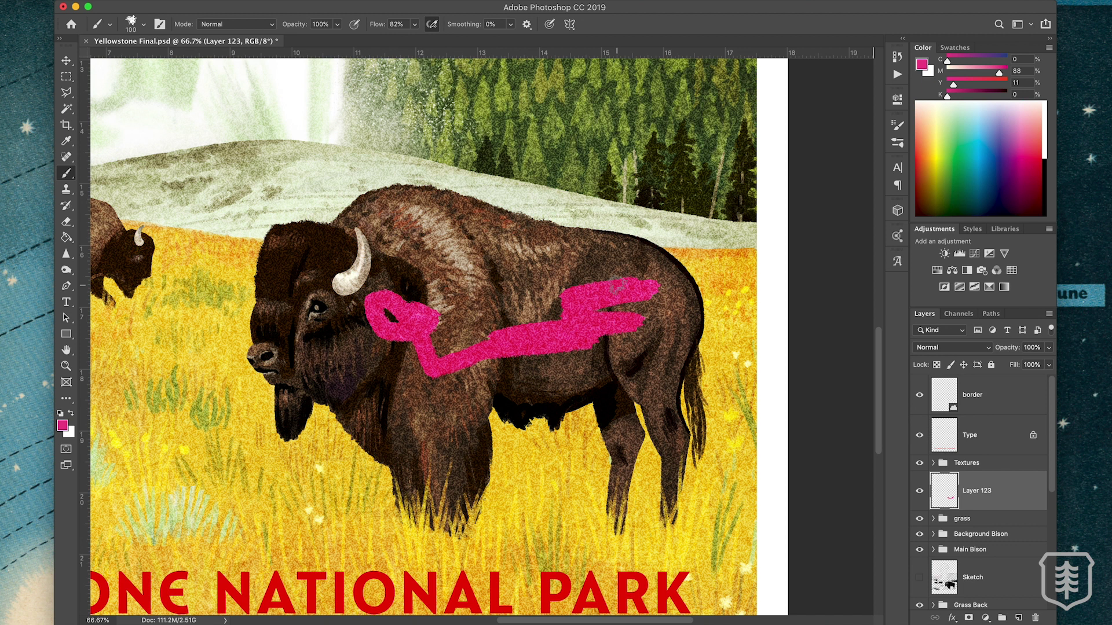
pyautogui.press('super+z')
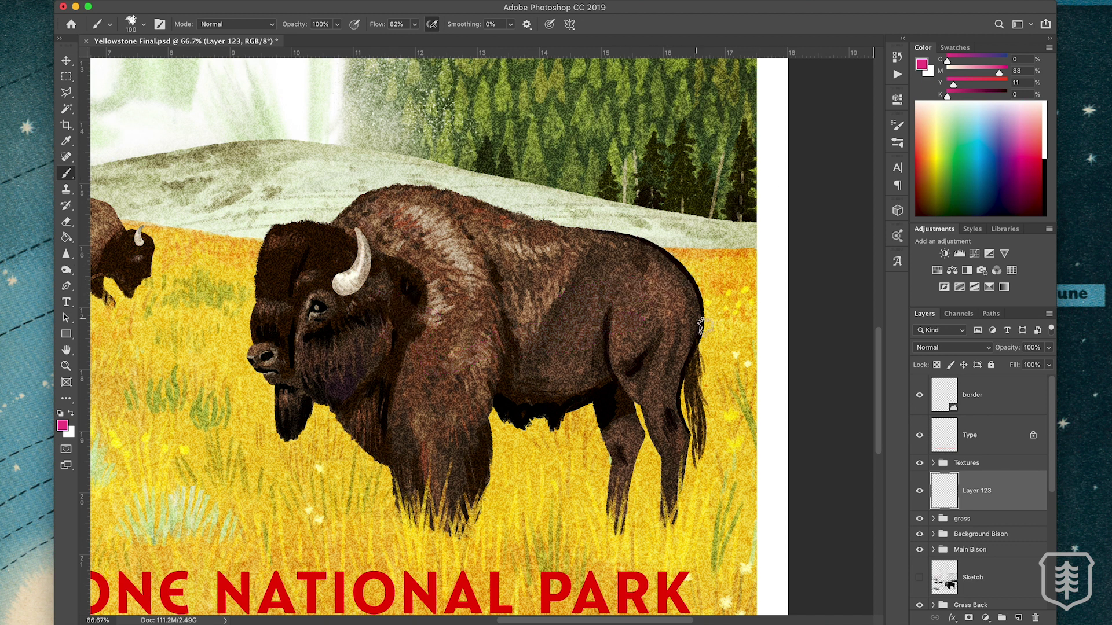
# - Check the main bison with the Textures group off and on again, and view the whole textured poster
pyautogui.click(920, 463)
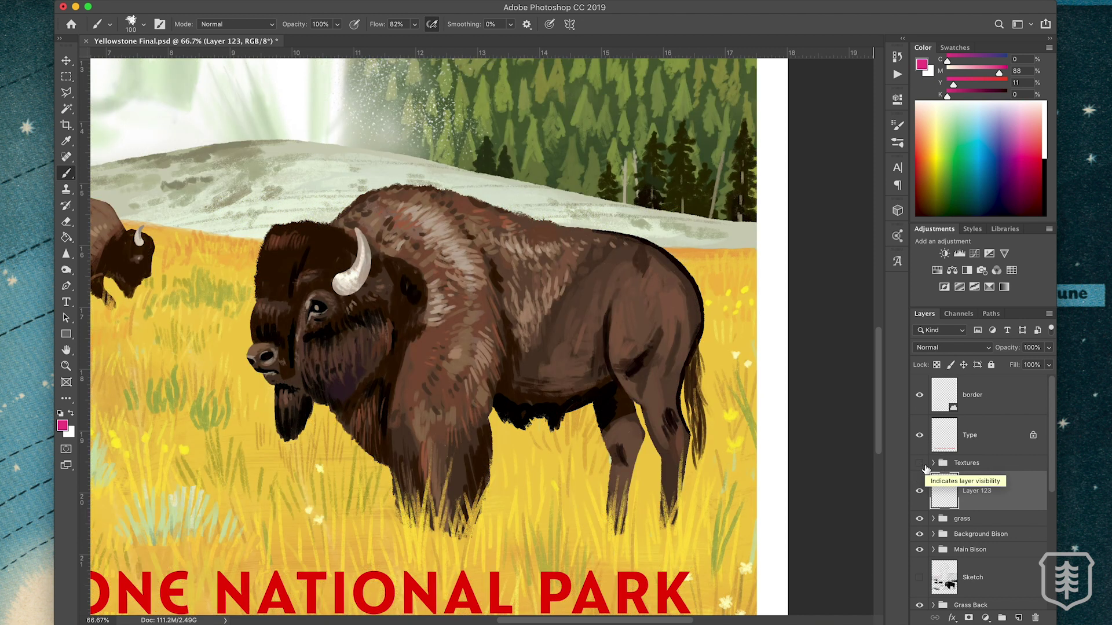
pyautogui.click(921, 464)
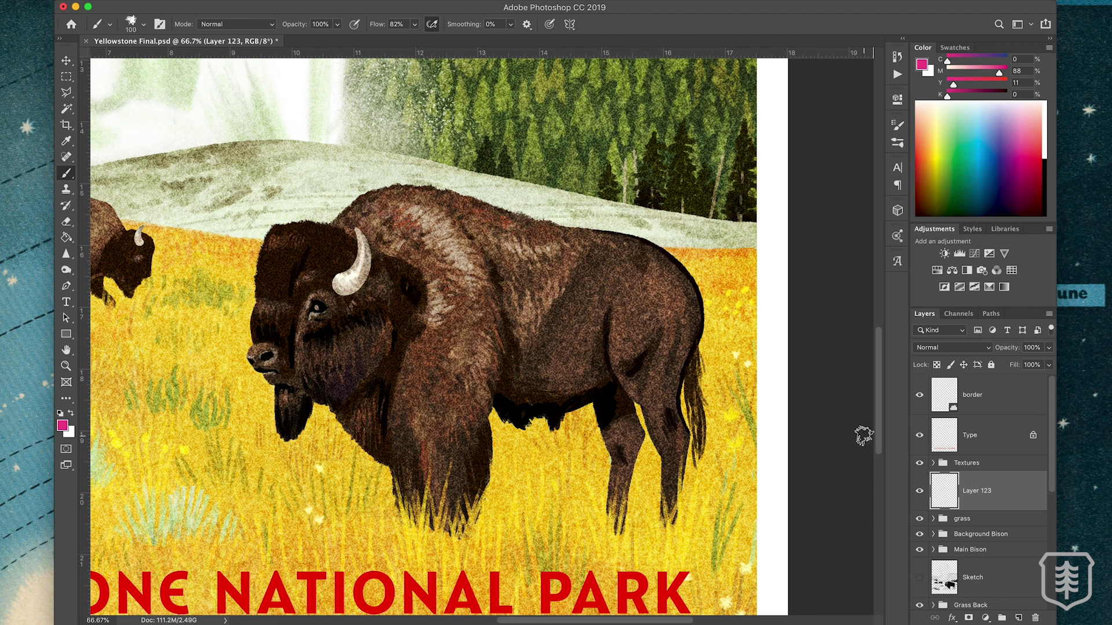
pyautogui.press('super+minus')
pyautogui.press('super+minus')
pyautogui.press('super+minus')
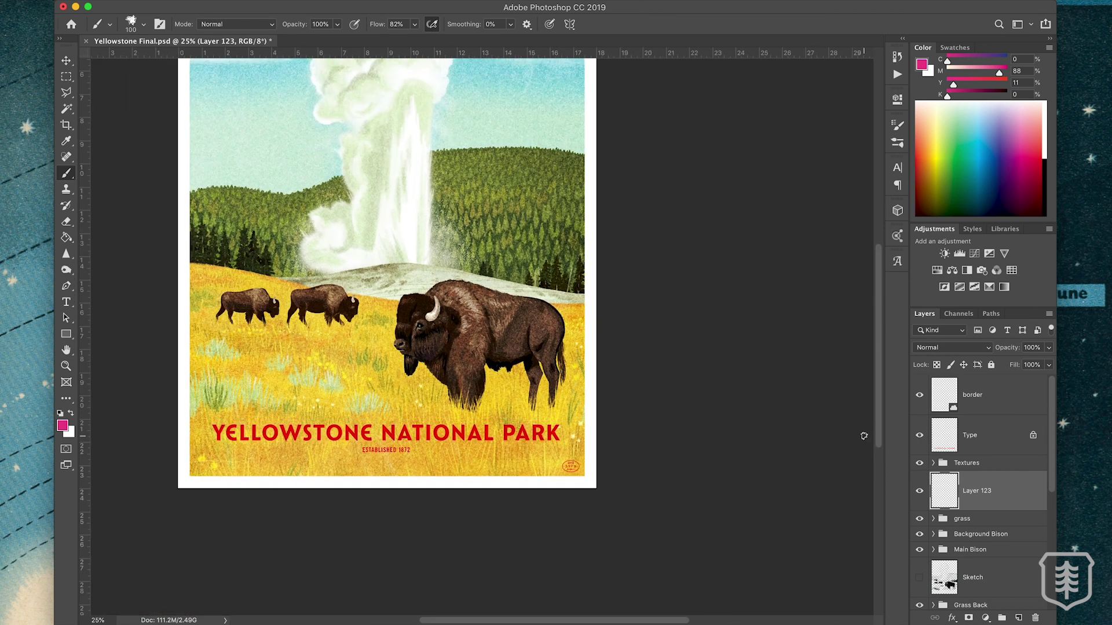
pyautogui.moveTo(476, 261); pyautogui.dragTo(585, 387)
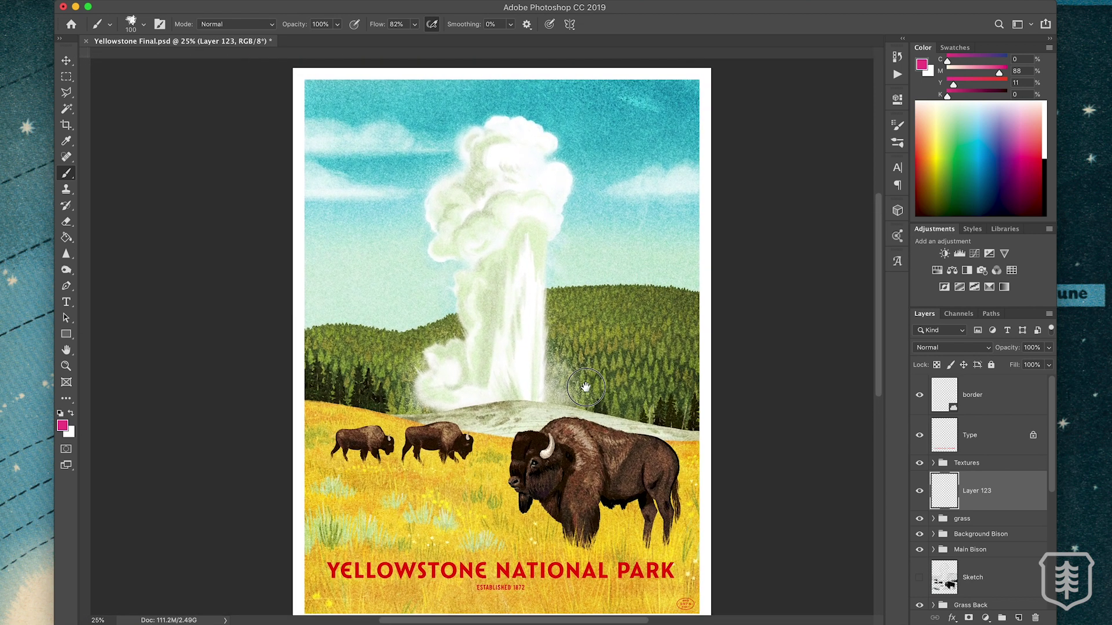